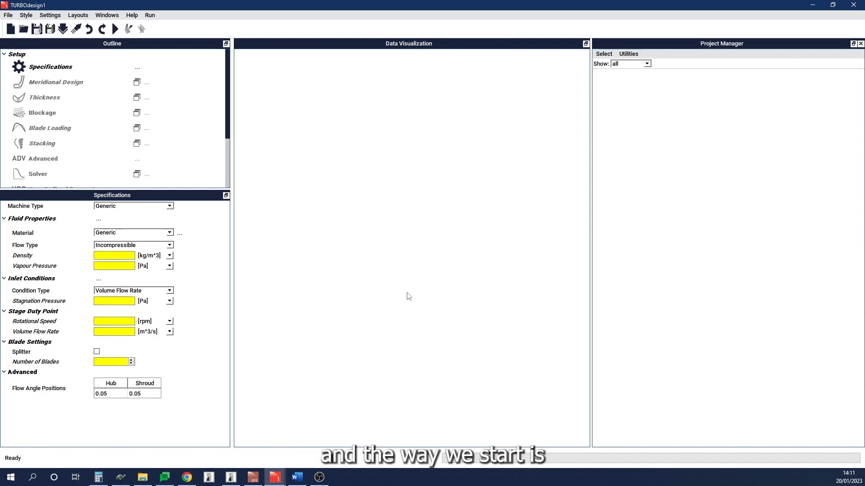
Step: Open the stay vane pre-file TD1_sv.pre from the TDPre output folder
{"action": "left_click", "coordinate": [24, 29]}
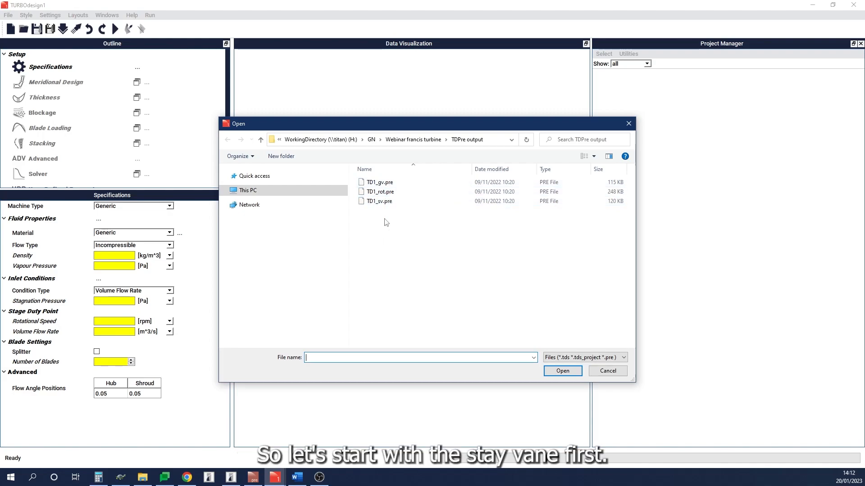
{"action": "double_click", "coordinate": [385, 202]}
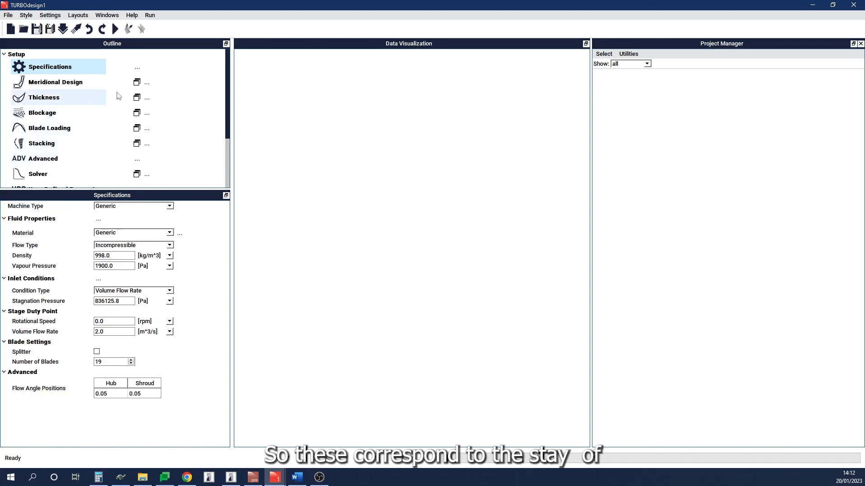
Step: Open the Meridional Design settings and display the meridional grid plot
{"action": "left_click", "coordinate": [90, 82]}
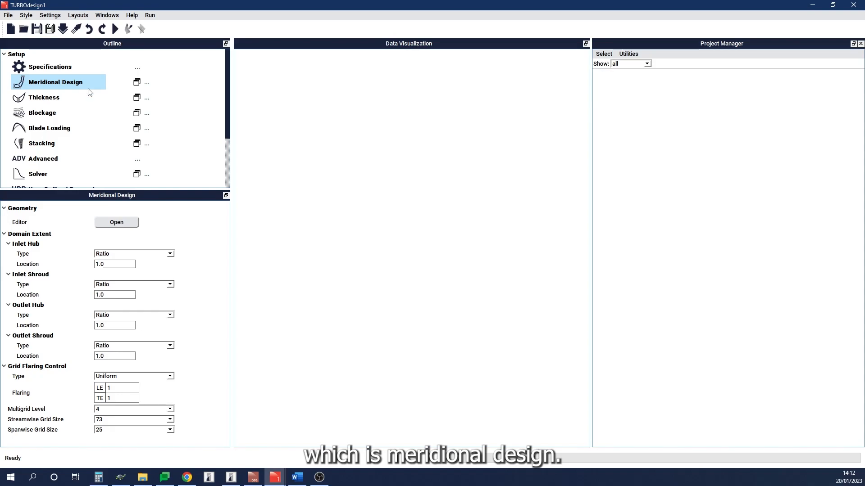
{"action": "left_click", "coordinate": [137, 82]}
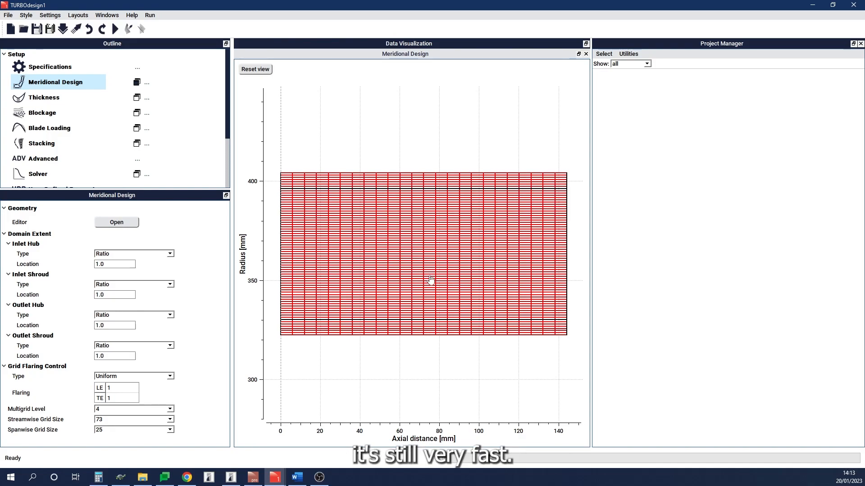
Step: Open the Thickness settings and display the main blade thickness plot
{"action": "left_click", "coordinate": [76, 103]}
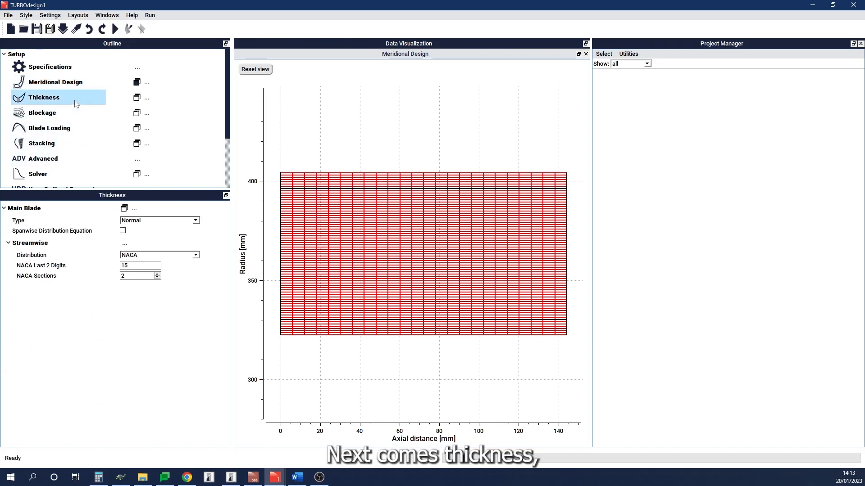
{"action": "left_click", "coordinate": [137, 98]}
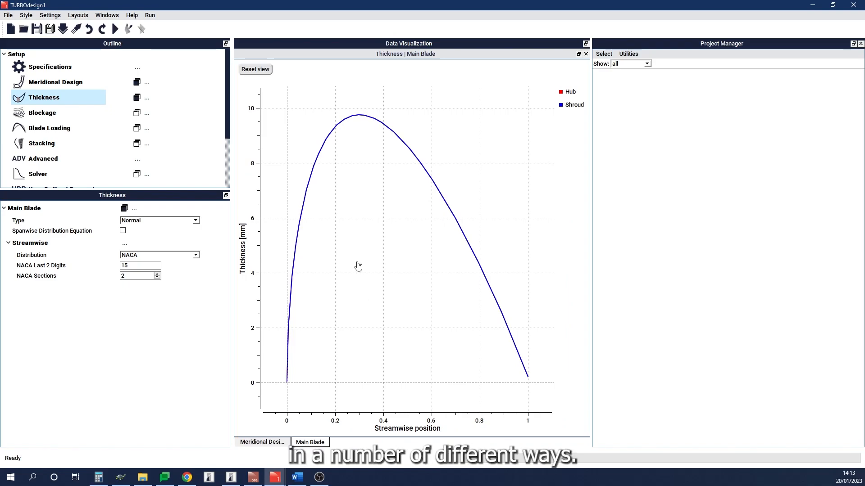
Step: Review the thickness type and streamwise distribution options, keeping Normal and NACA
{"action": "left_click", "coordinate": [196, 221]}
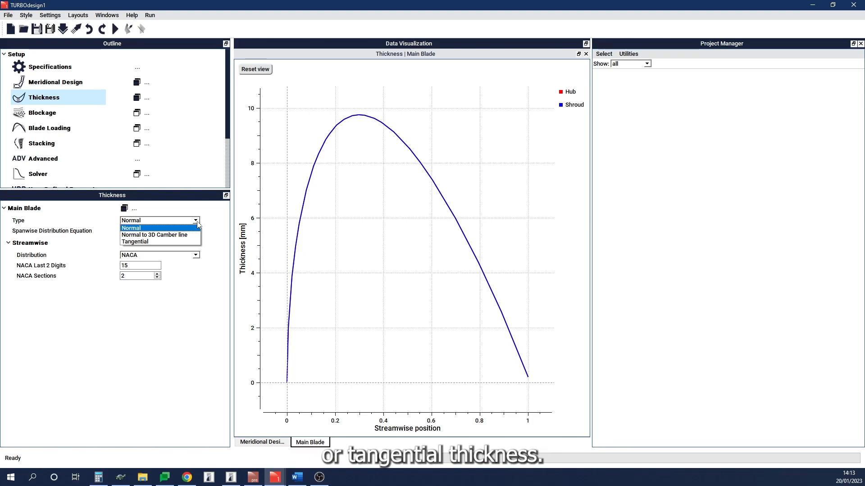
{"action": "left_click", "coordinate": [198, 227]}
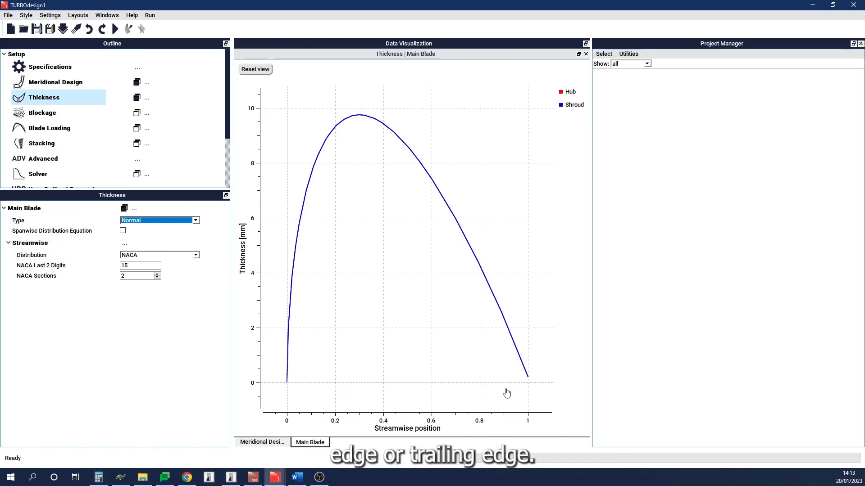
{"action": "left_click", "coordinate": [196, 255]}
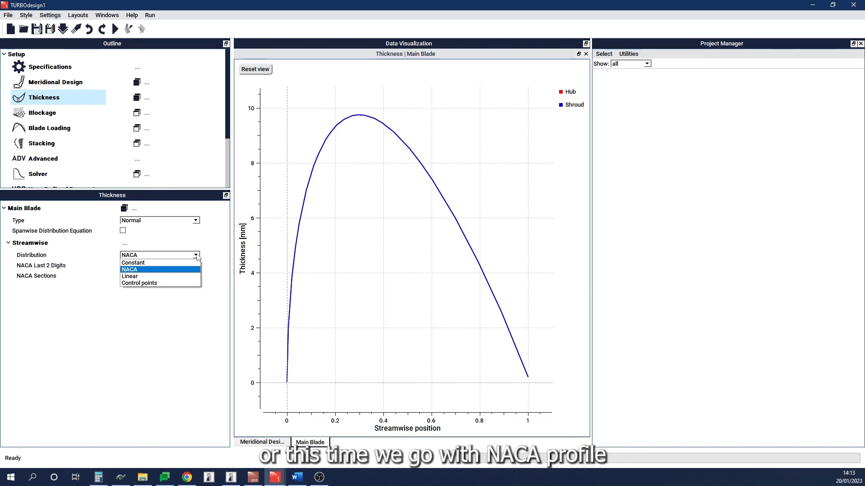
{"action": "left_click", "coordinate": [193, 269]}
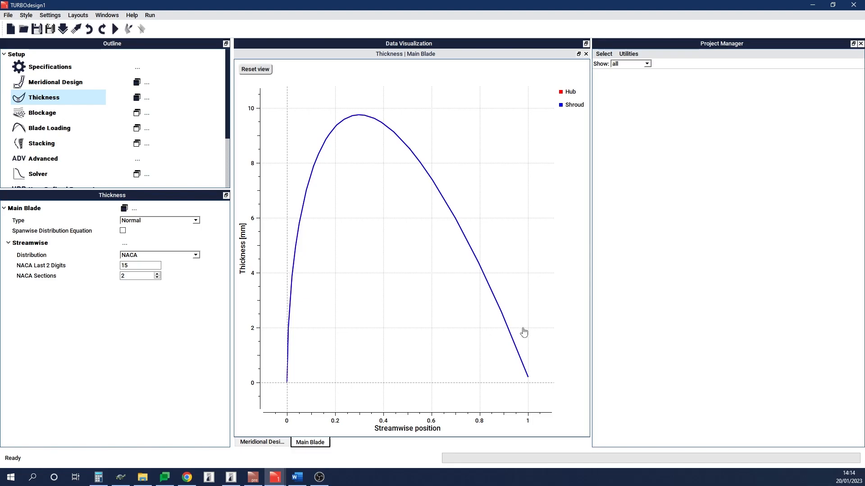
Step: Check the Blockage setting, then open Blade Loading and display its loading plots
{"action": "left_click", "coordinate": [66, 113]}
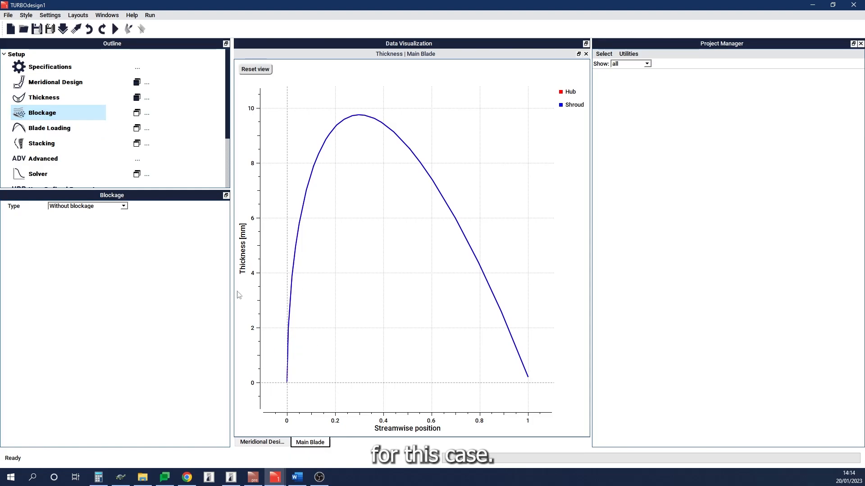
{"action": "left_click", "coordinate": [80, 134]}
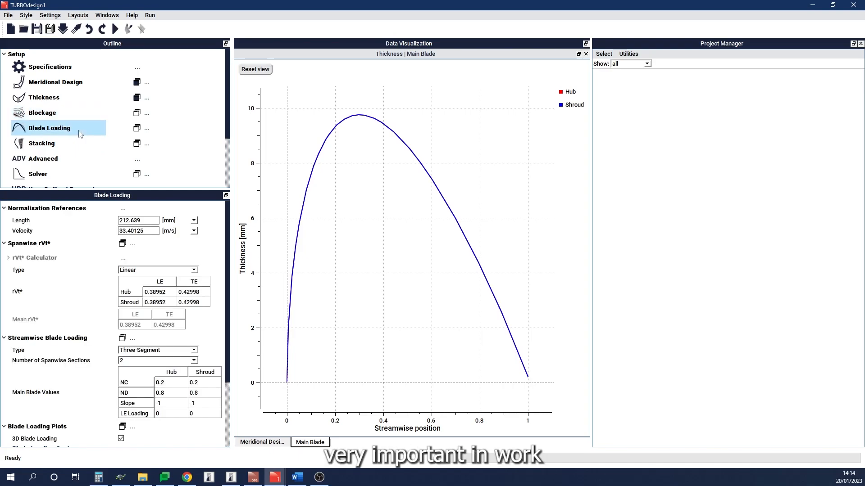
{"action": "left_click", "coordinate": [137, 129]}
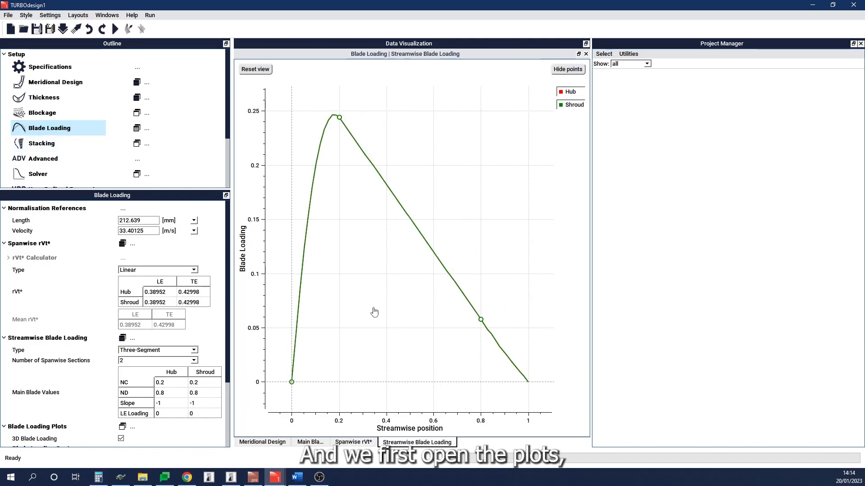
Step: Rearrange the meridional, thickness and blade loading plot windows into a two-by-two grid
{"action": "left_click_drag", "start_coordinate": [425, 55], "coordinate": [518, 396]}
{"action": "left_click_drag", "start_coordinate": [460, 262], "coordinate": [401, 263]}
{"action": "left_click", "coordinate": [310, 441]}
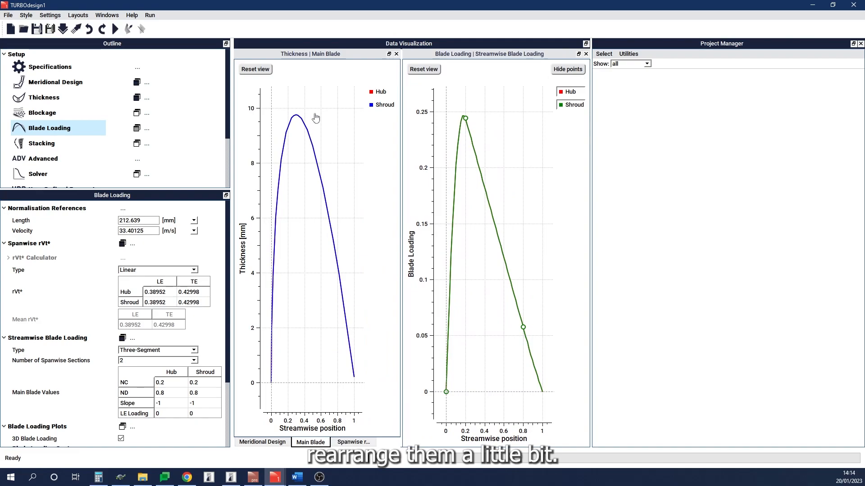
{"action": "left_click_drag", "start_coordinate": [324, 54], "coordinate": [515, 108]}
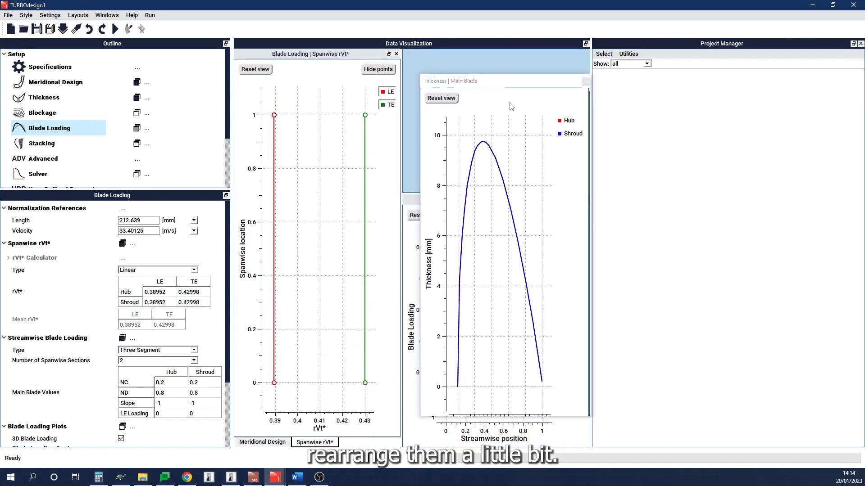
{"action": "left_click", "coordinate": [273, 442]}
{"action": "left_click_drag", "start_coordinate": [332, 55], "coordinate": [336, 80]}
{"action": "left_click_drag", "start_coordinate": [374, 194], "coordinate": [374, 240]}
{"action": "left_click_drag", "start_coordinate": [483, 193], "coordinate": [487, 241]}
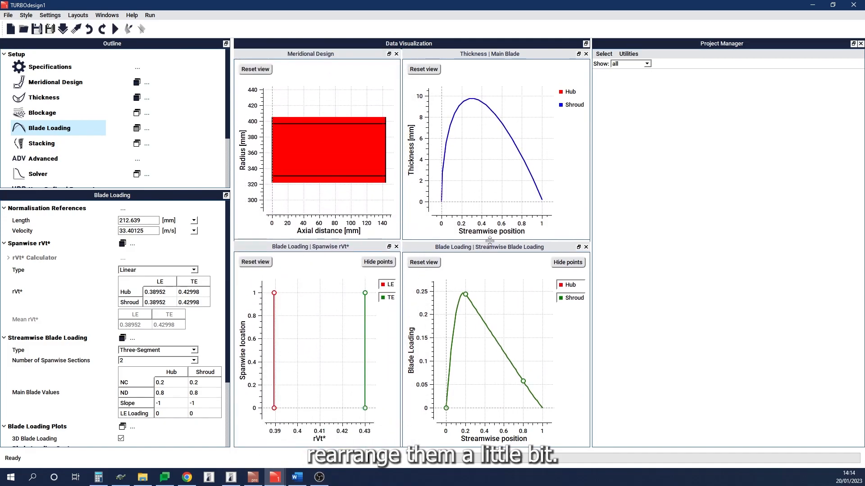
{"action": "left_click_drag", "start_coordinate": [367, 240], "coordinate": [366, 243]}
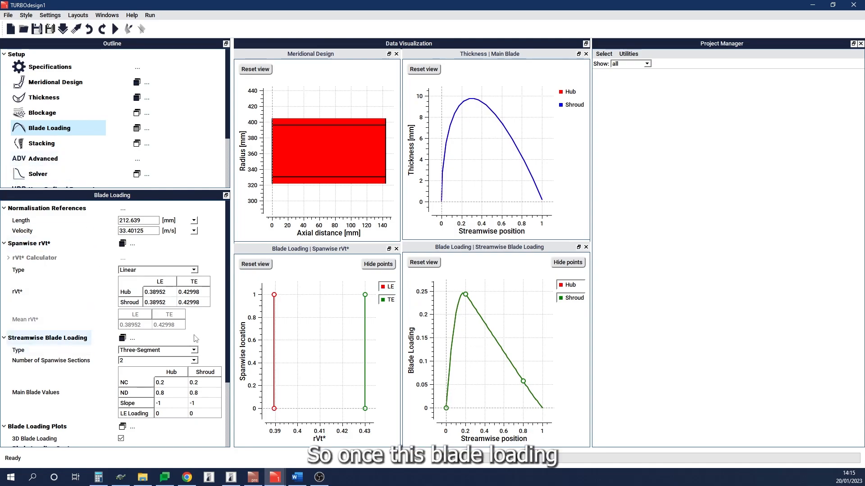
Step: Check the stacking settings and run the solver for the stay vane design
{"action": "left_click", "coordinate": [73, 144]}
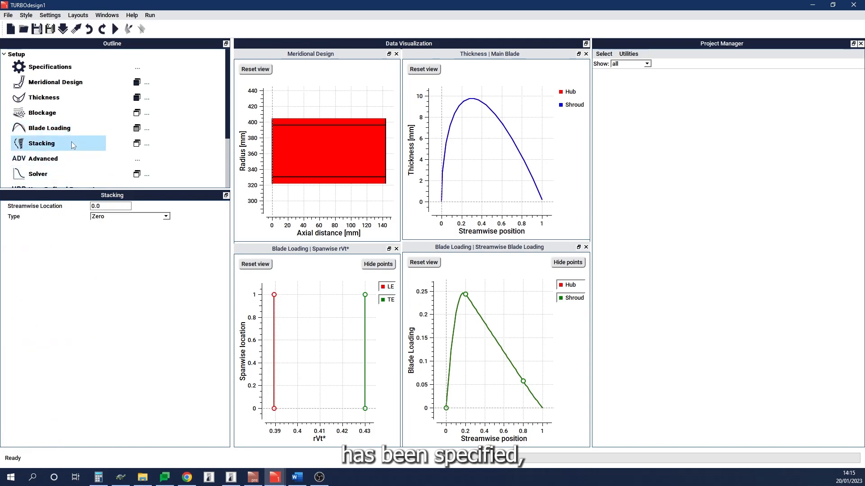
{"action": "mouse_move", "coordinate": [80, 141]}
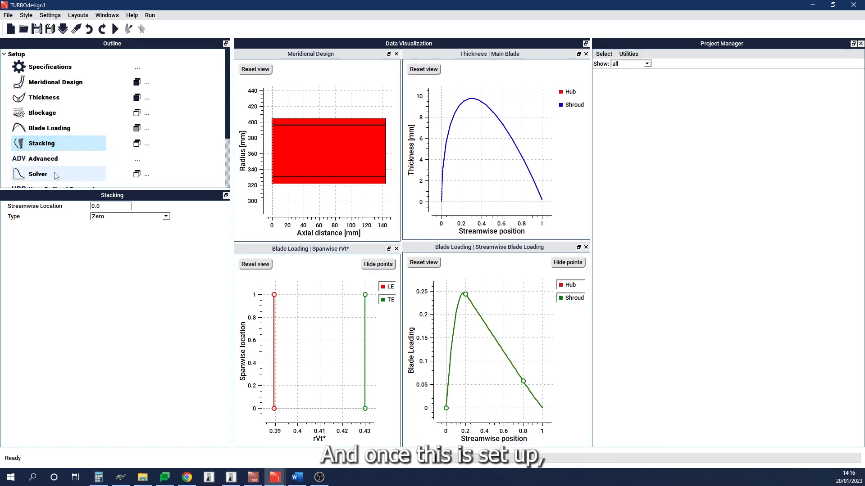
{"action": "left_click", "coordinate": [115, 29]}
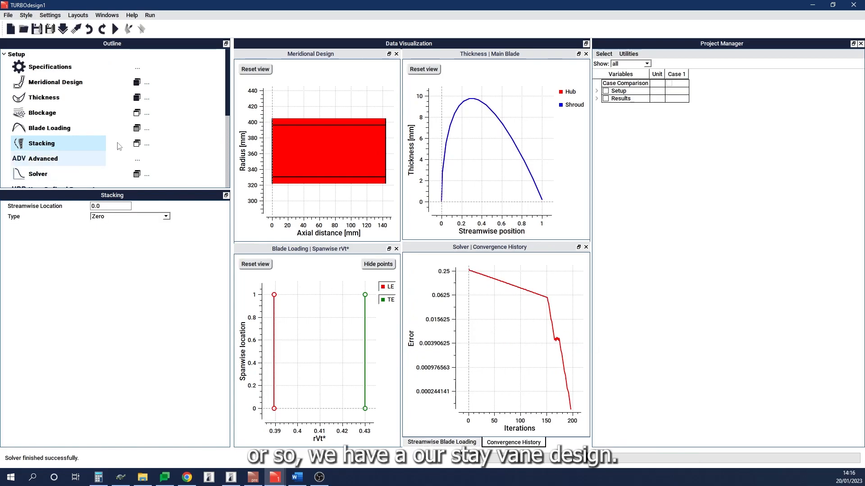
Step: Open the solver plots and show the 3D blade history view
{"action": "left_click", "coordinate": [136, 174]}
{"action": "left_click_drag", "start_coordinate": [473, 333], "coordinate": [510, 369]}
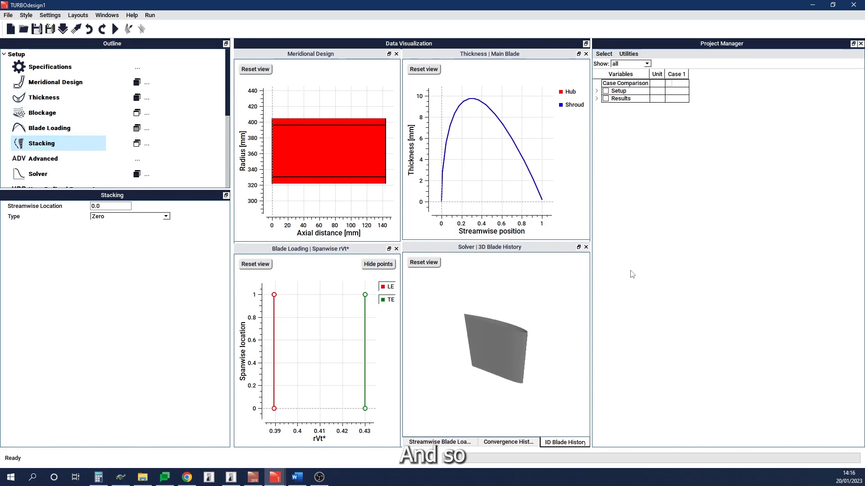
{"action": "scroll", "coordinate": [207, 164], "scroll_direction": "down", "scroll_amount": 2}
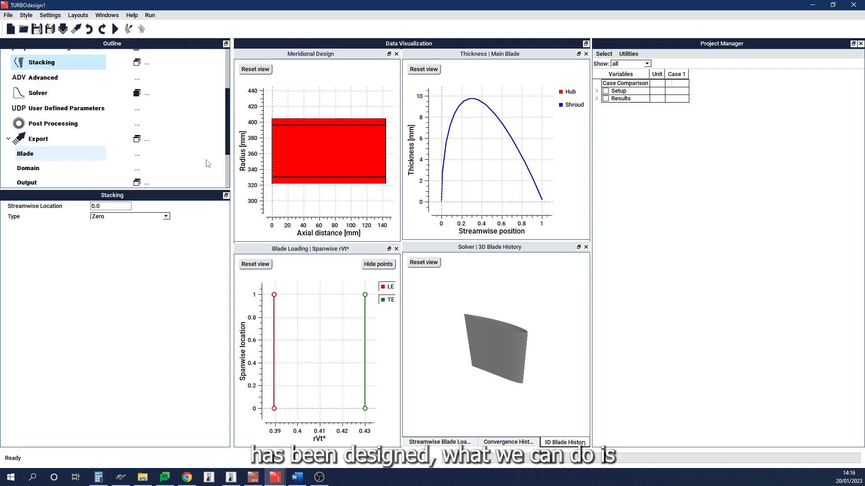
{"action": "scroll", "coordinate": [207, 163], "scroll_direction": "up", "scroll_amount": 3}
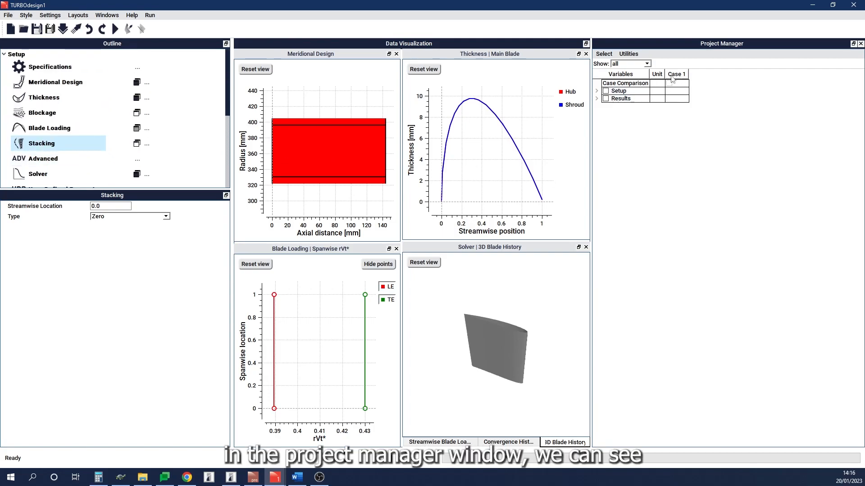
Step: Expand the Results, Performance, Performance Parameters and Geometry Parameters groups in the project manager
{"action": "left_click", "coordinate": [597, 98]}
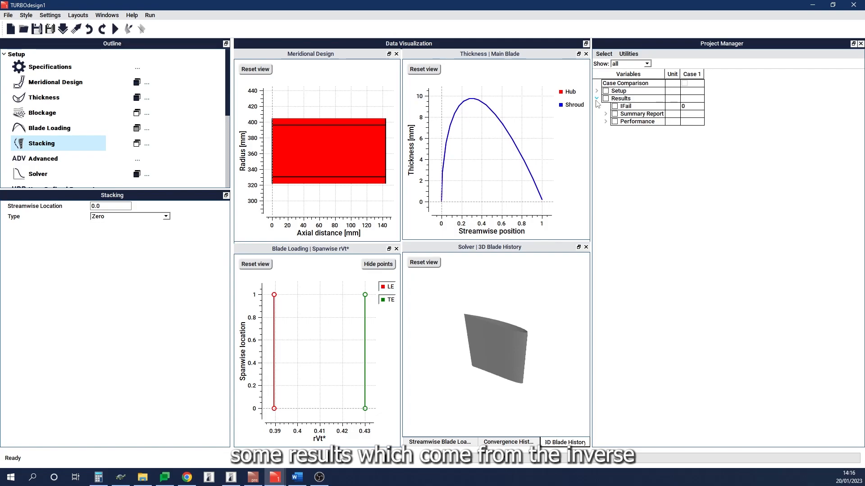
{"action": "left_click", "coordinate": [605, 122]}
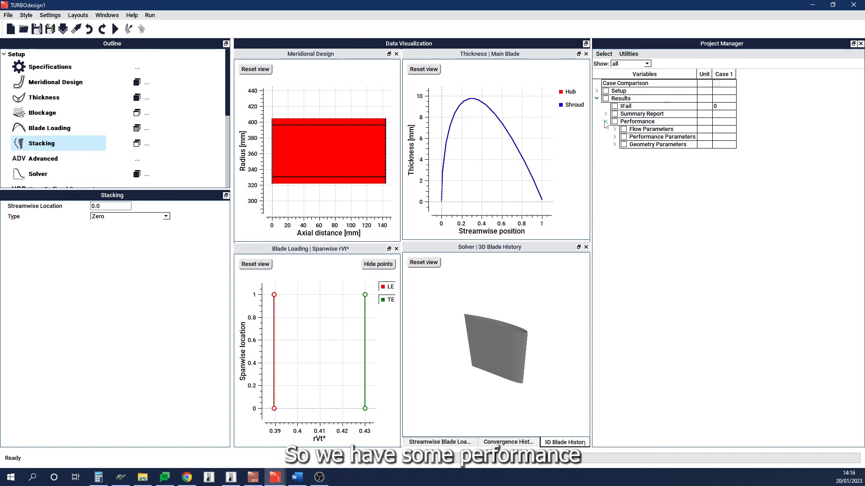
{"action": "left_click", "coordinate": [615, 137]}
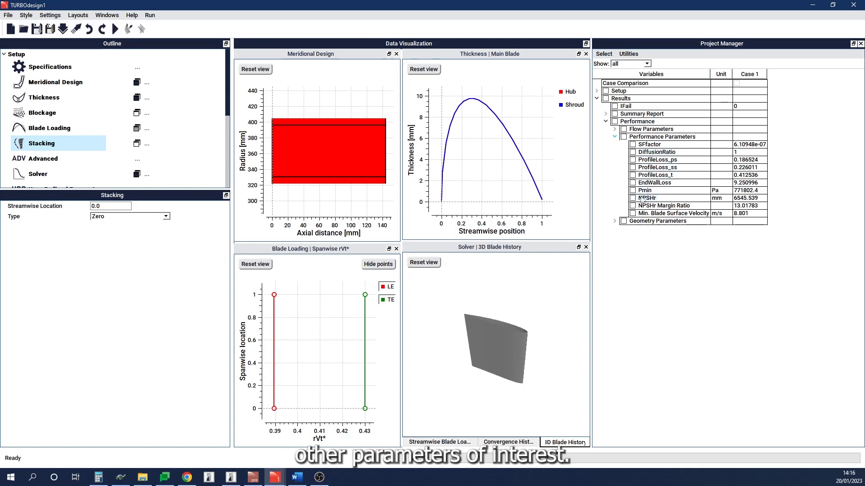
{"action": "left_click", "coordinate": [614, 221]}
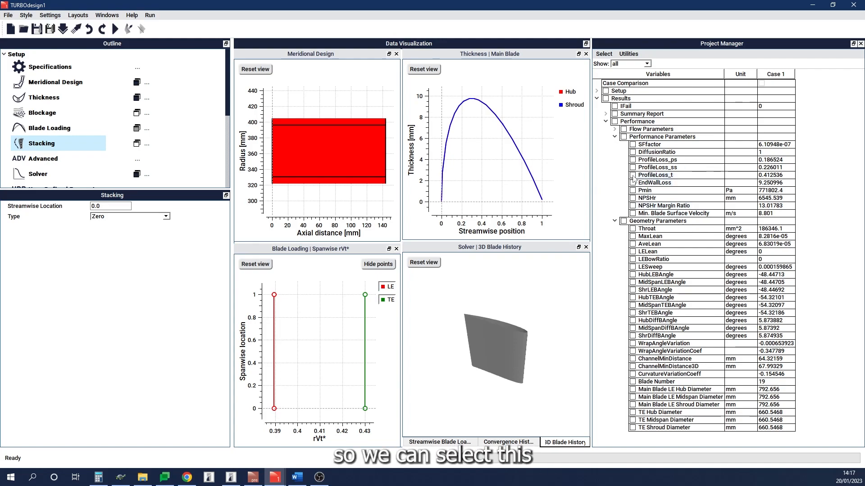
Step: Check the ProfileLoss_t and Throat variables and filter the list to show only checked items
{"action": "left_click", "coordinate": [633, 229]}
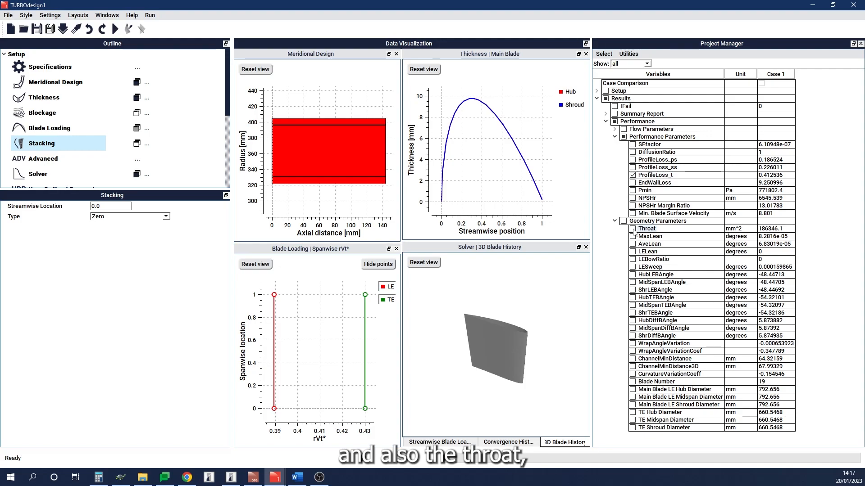
{"action": "left_click", "coordinate": [647, 63]}
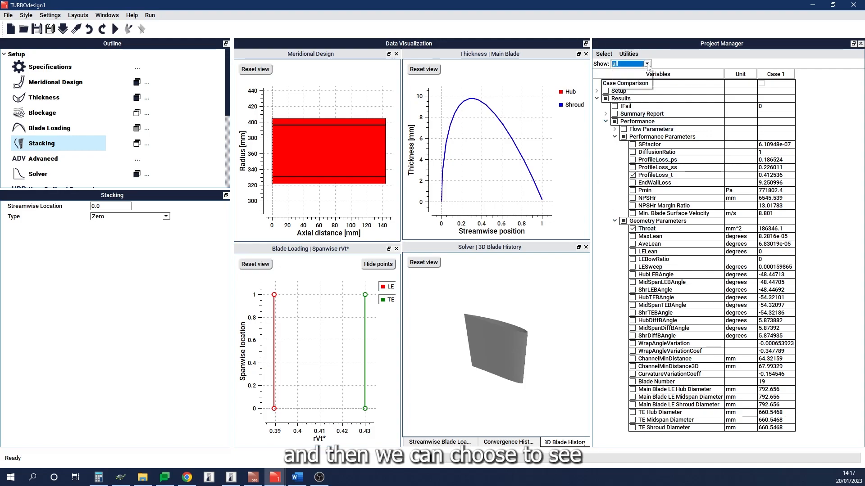
{"action": "left_click", "coordinate": [644, 77]}
{"action": "left_click", "coordinate": [694, 212]}
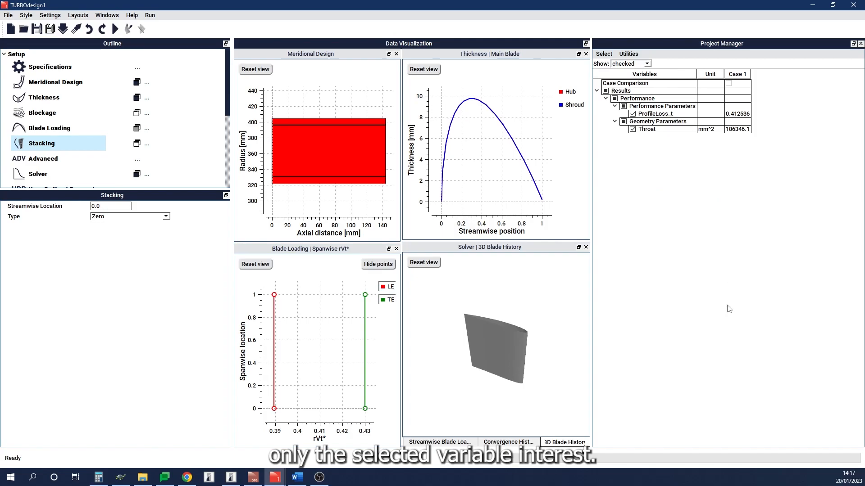
Step: Rename the case column from Case 1 to Stay vane
{"action": "right_click", "coordinate": [737, 76]}
{"action": "left_click", "coordinate": [761, 81]}
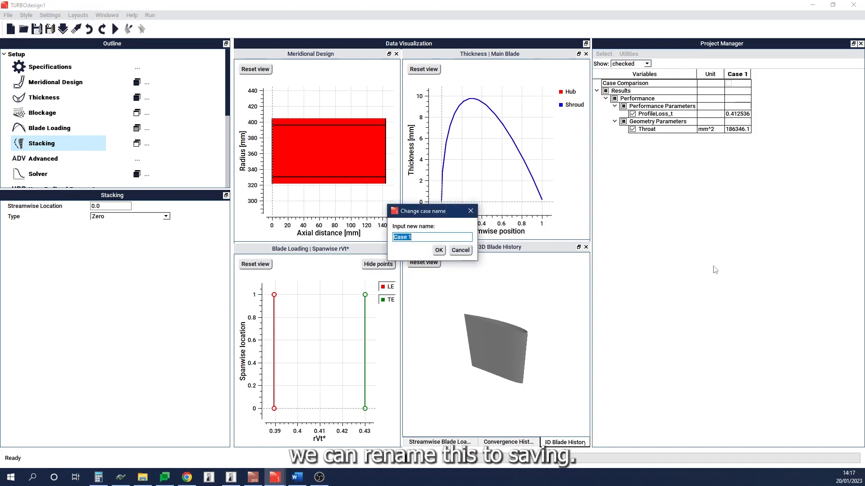
{"action": "type", "text": "Stay vane"}
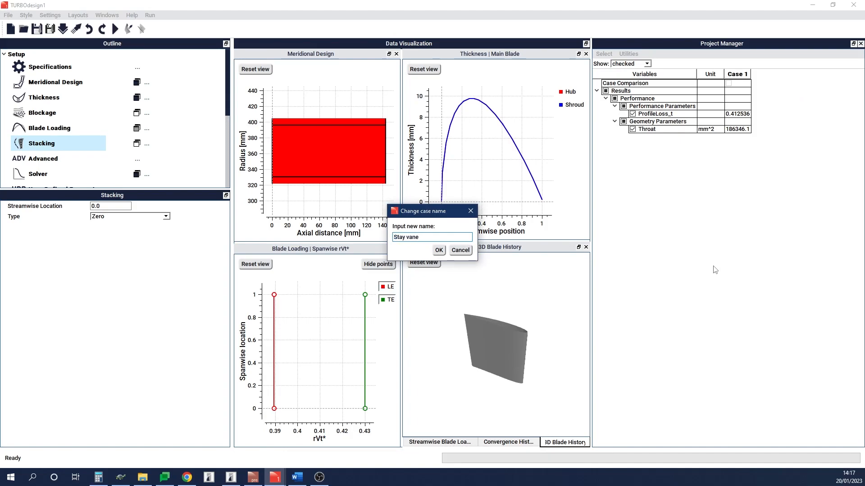
{"action": "key", "text": "Return"}
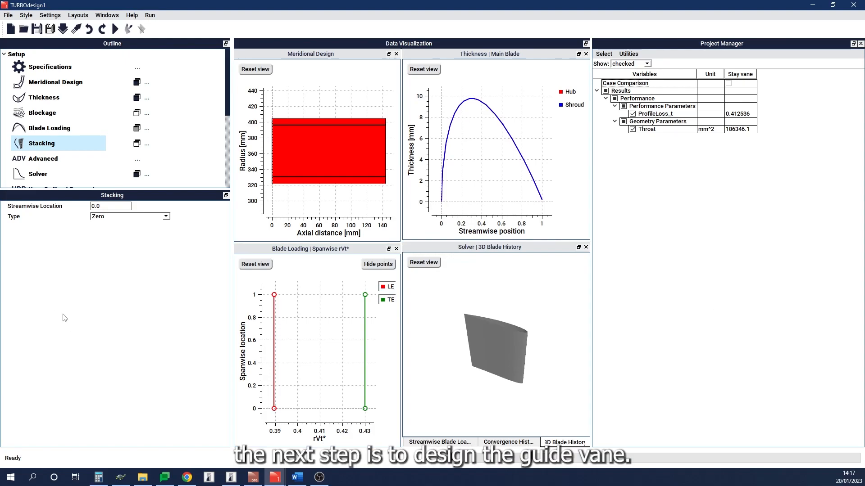
Step: Import the guide vane pre-file TD1_gv.pre
{"action": "left_click", "coordinate": [63, 29]}
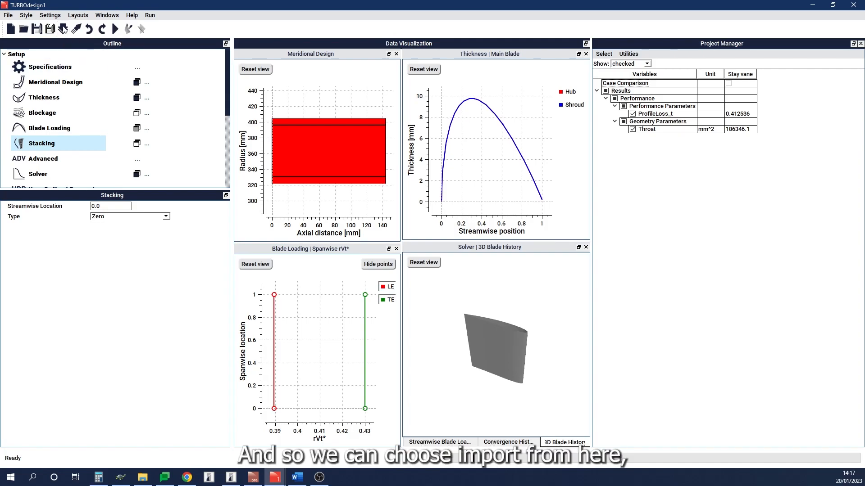
{"action": "left_click", "coordinate": [515, 245]}
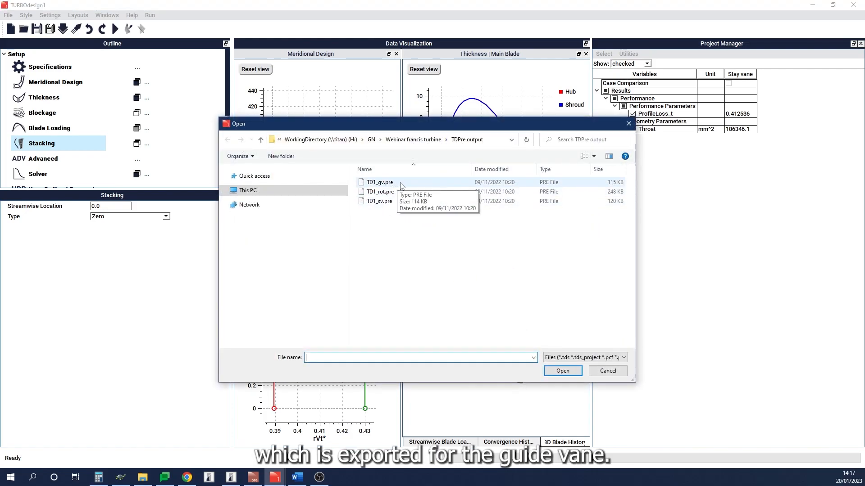
{"action": "double_click", "coordinate": [395, 184]}
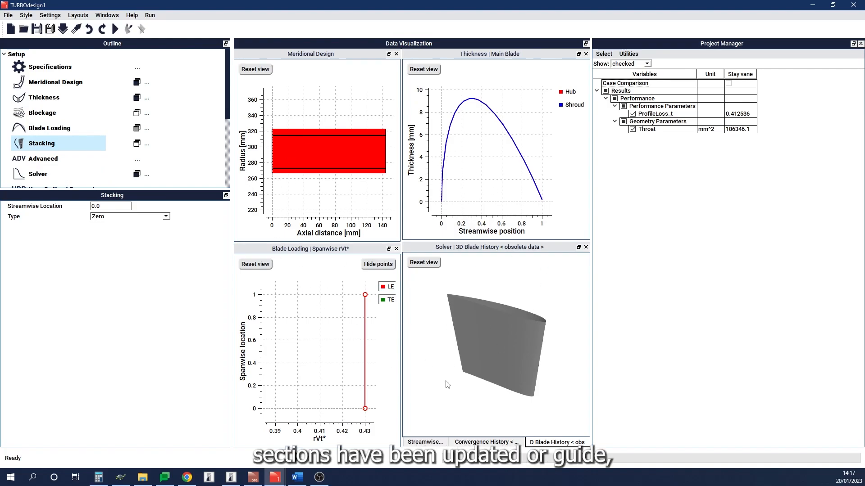
Step: Review the guide vane's specifications, meridional design, thickness and blade loading settings and plots
{"action": "left_click", "coordinate": [69, 69]}
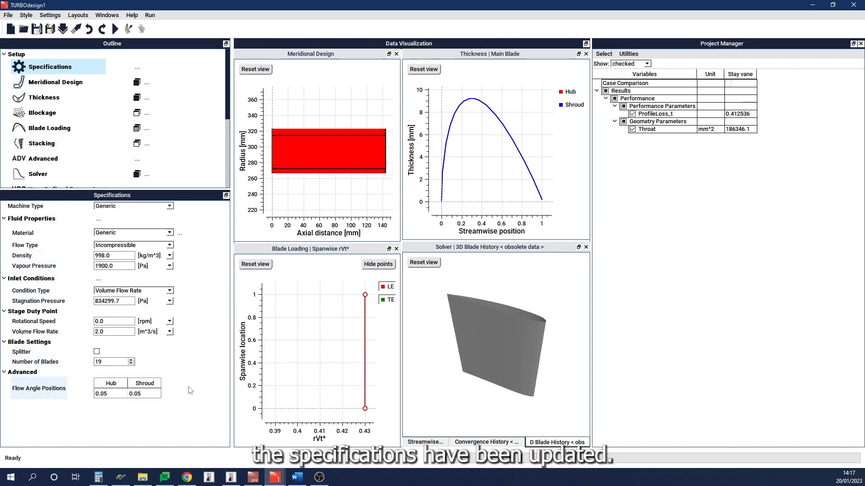
{"action": "left_click", "coordinate": [60, 88]}
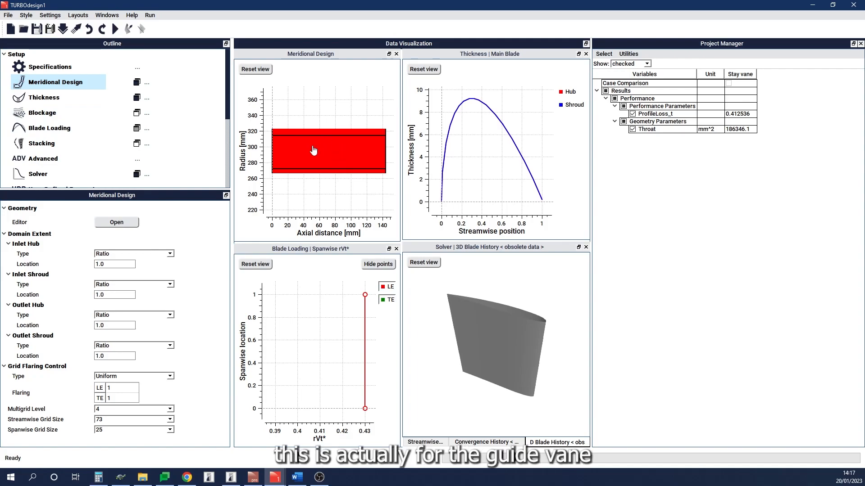
{"action": "left_click", "coordinate": [81, 103]}
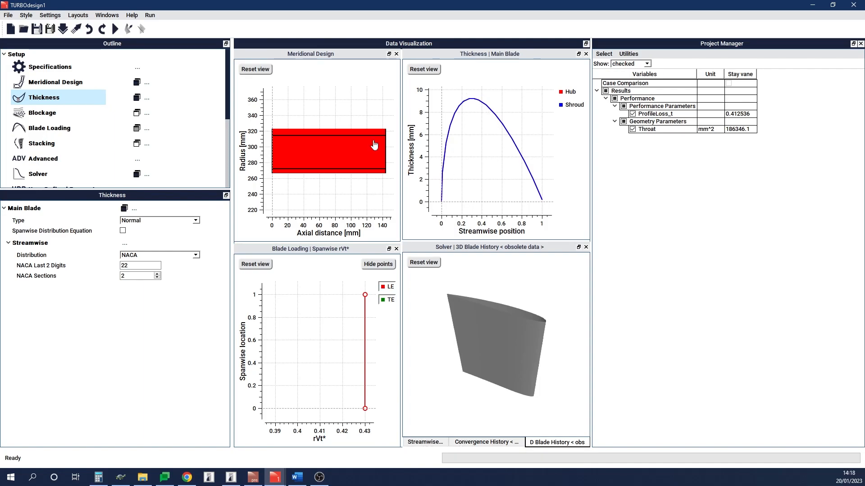
{"action": "left_click", "coordinate": [63, 127]}
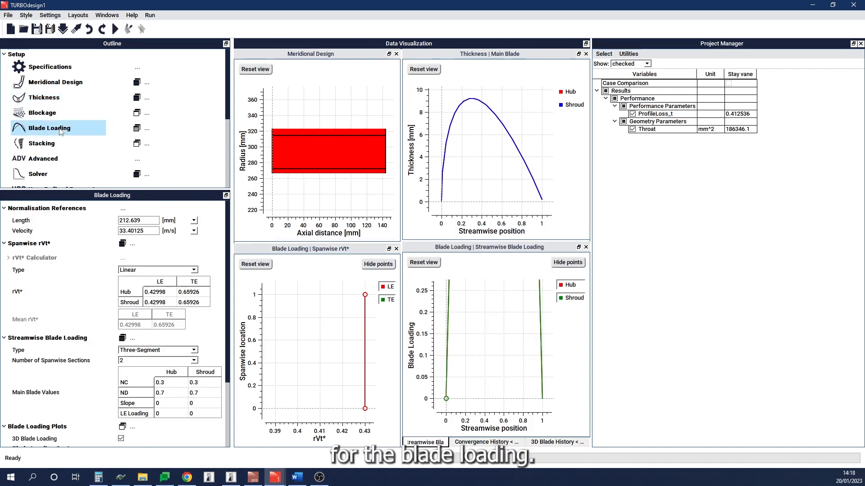
{"action": "left_click", "coordinate": [423, 262]}
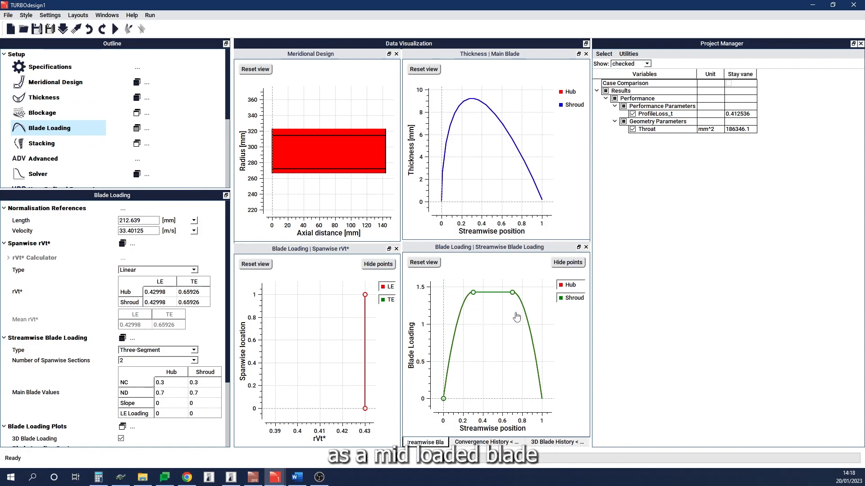
{"action": "left_click", "coordinate": [264, 266]}
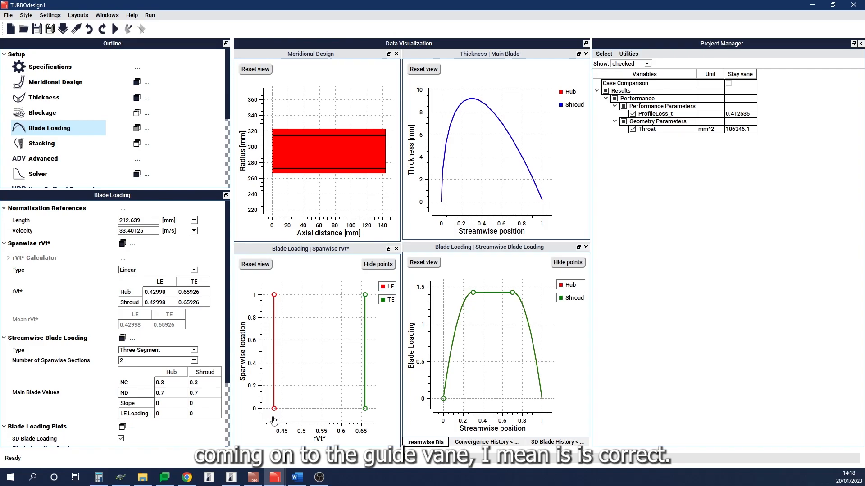
{"action": "left_click", "coordinate": [632, 334]}
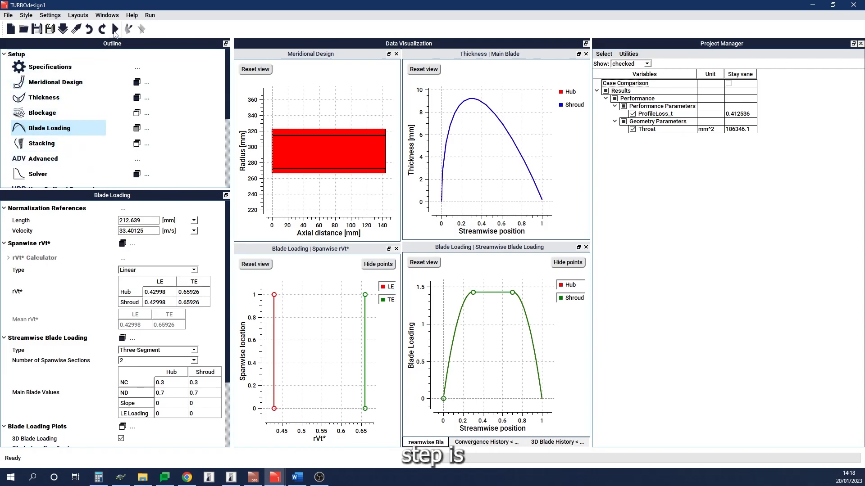
Step: Run the solver for the guide vane and rotate its resulting 3D blade
{"action": "left_click", "coordinate": [114, 32]}
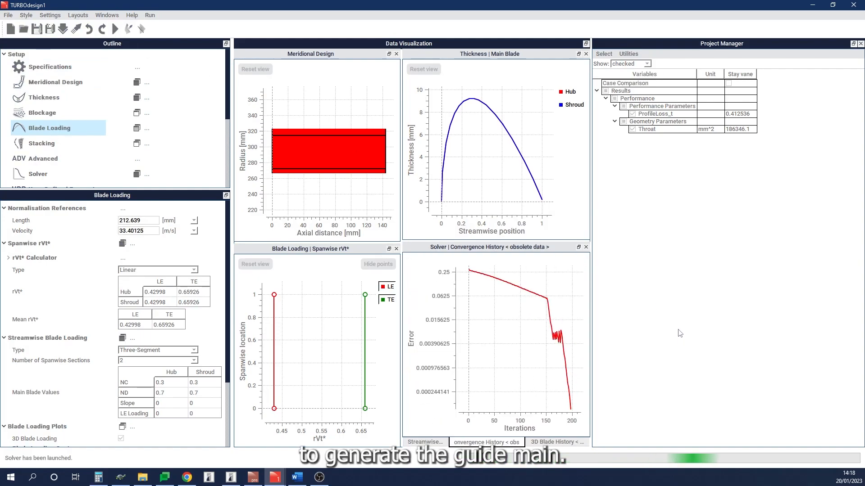
{"action": "left_click", "coordinate": [565, 443]}
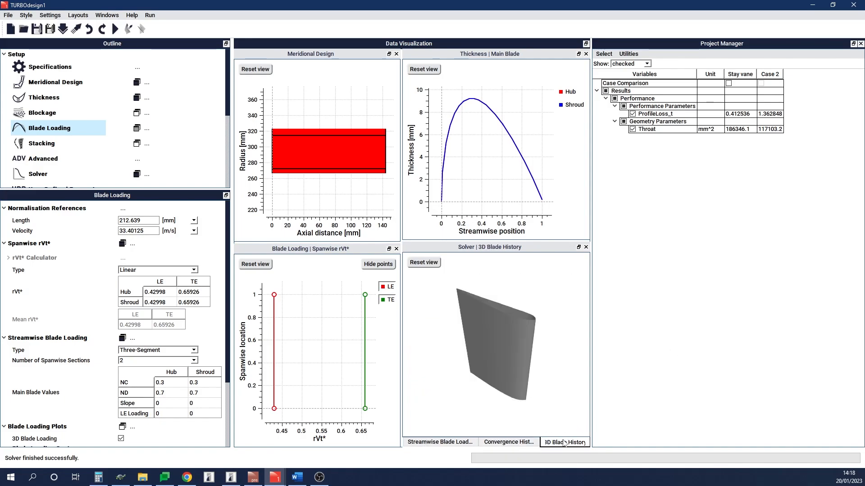
{"action": "mouse_move", "coordinate": [524, 332]}
{"action": "left_mouse_down"}
{"action": "mouse_move", "coordinate": [559, 367]}
{"action": "mouse_move", "coordinate": [540, 339]}
{"action": "mouse_move", "coordinate": [532, 367]}
{"action": "mouse_move", "coordinate": [544, 352]}
{"action": "mouse_move", "coordinate": [524, 323]}
{"action": "mouse_move", "coordinate": [504, 372]}
{"action": "mouse_move", "coordinate": [531, 332]}
{"action": "mouse_move", "coordinate": [517, 318]}
{"action": "mouse_move", "coordinate": [510, 323]}
{"action": "mouse_move", "coordinate": [535, 342]}
{"action": "mouse_move", "coordinate": [522, 321]}
{"action": "left_mouse_up"}
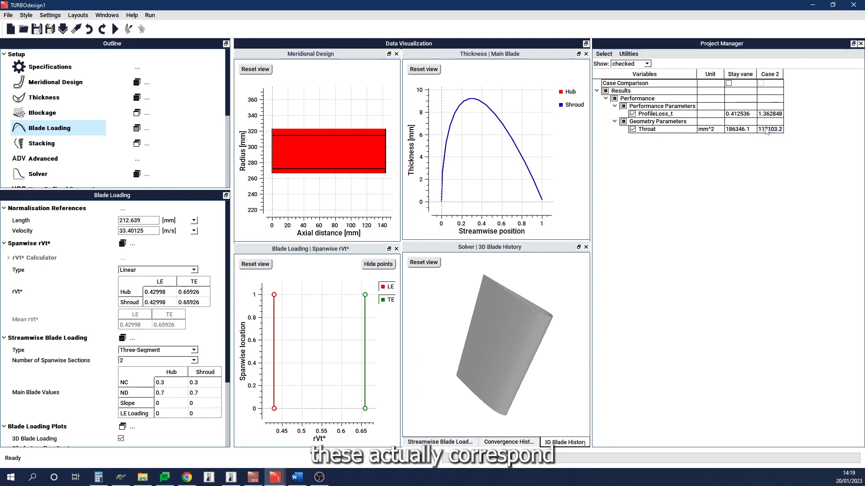
Step: Rename the new case column from Case 2 to Guide vane
{"action": "right_click", "coordinate": [773, 75]}
{"action": "left_click", "coordinate": [783, 79]}
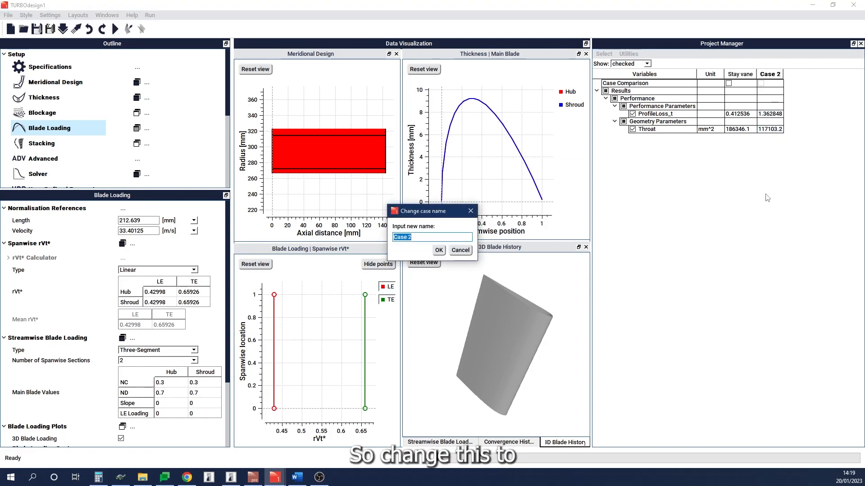
{"action": "type", "text": "Gui"}
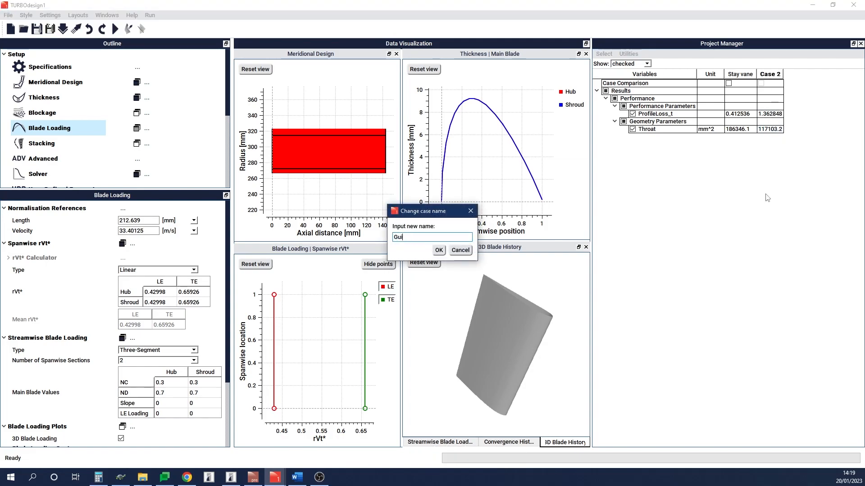
{"action": "type", "text": "de vane"}
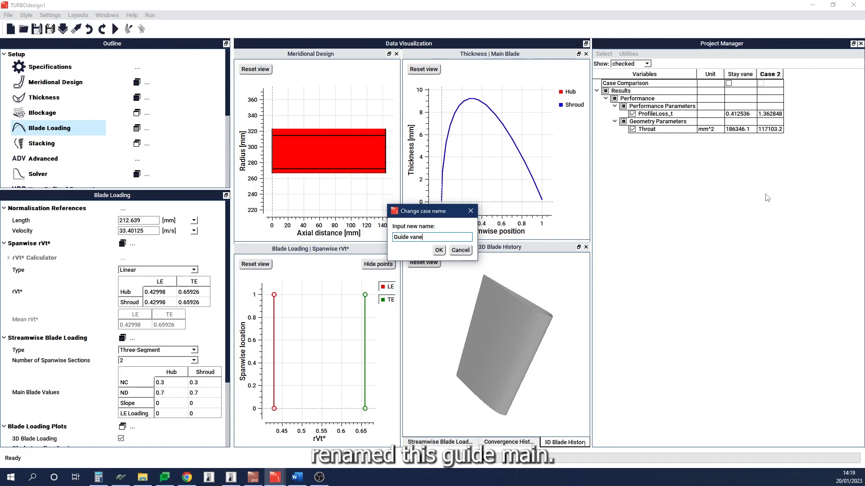
{"action": "key", "text": "Return"}
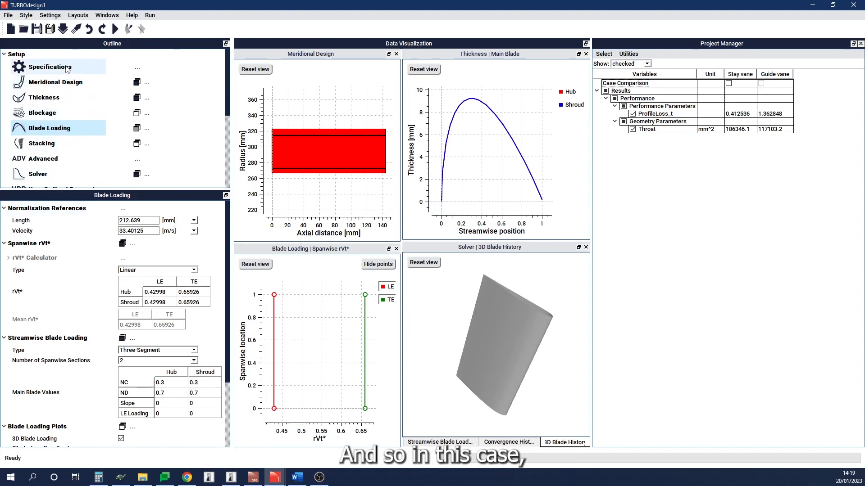
Step: Import the runner pre-file TD1_rot.pre, discarding the unsaved current case data
{"action": "left_click", "coordinate": [63, 30]}
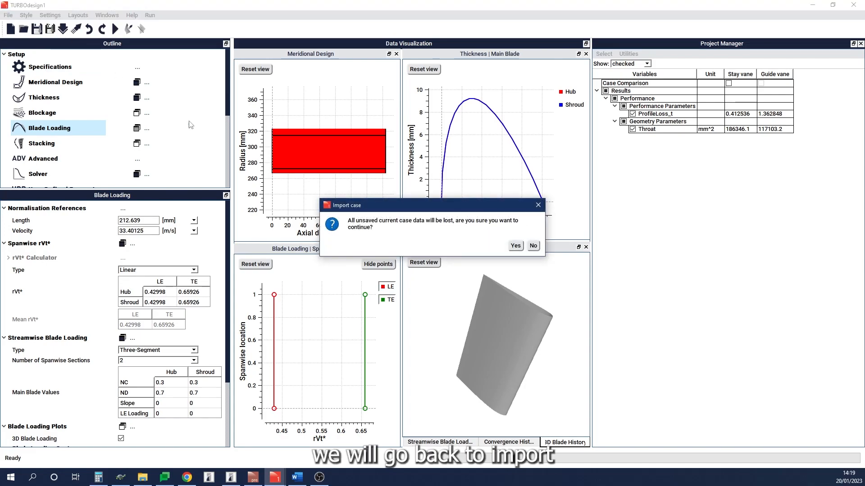
{"action": "left_click", "coordinate": [515, 247]}
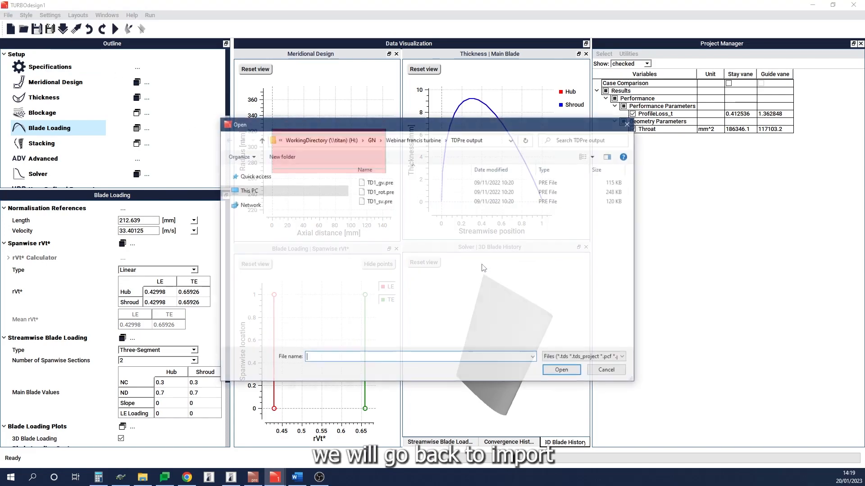
{"action": "double_click", "coordinate": [390, 195]}
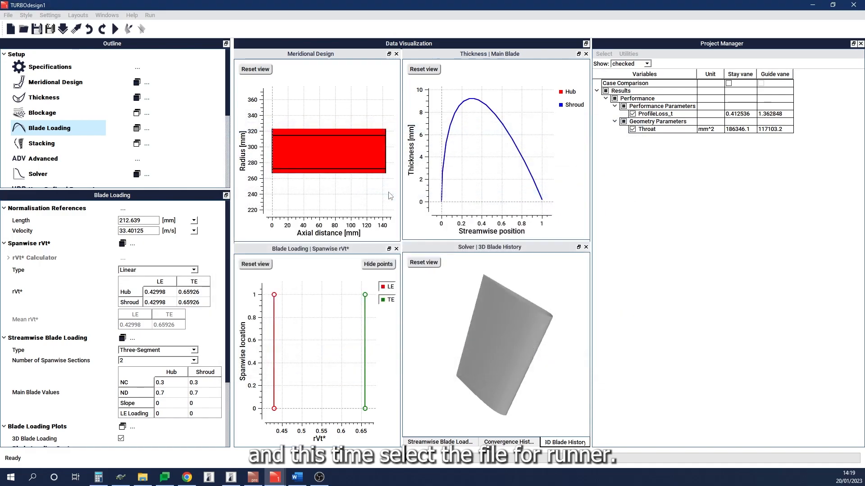
Step: Review the runner's specifications, meridional design, thickness, blockage and blade loading settings and plots
{"action": "left_click", "coordinate": [71, 70]}
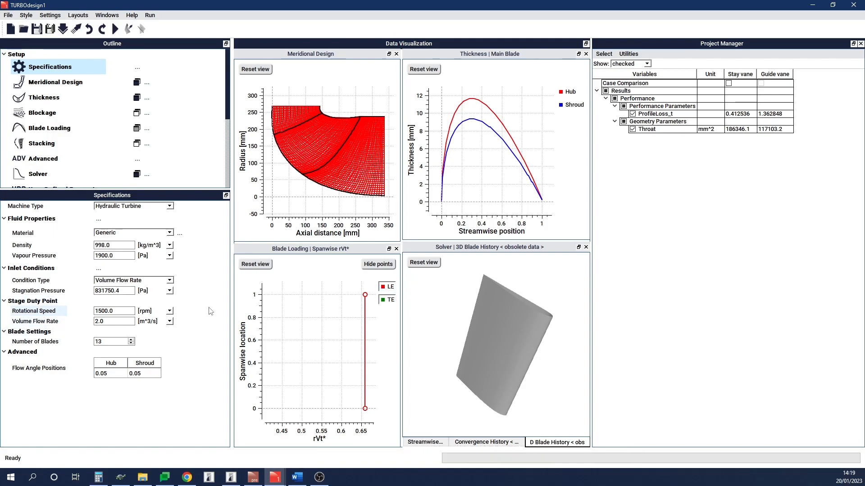
{"action": "left_click", "coordinate": [68, 83]}
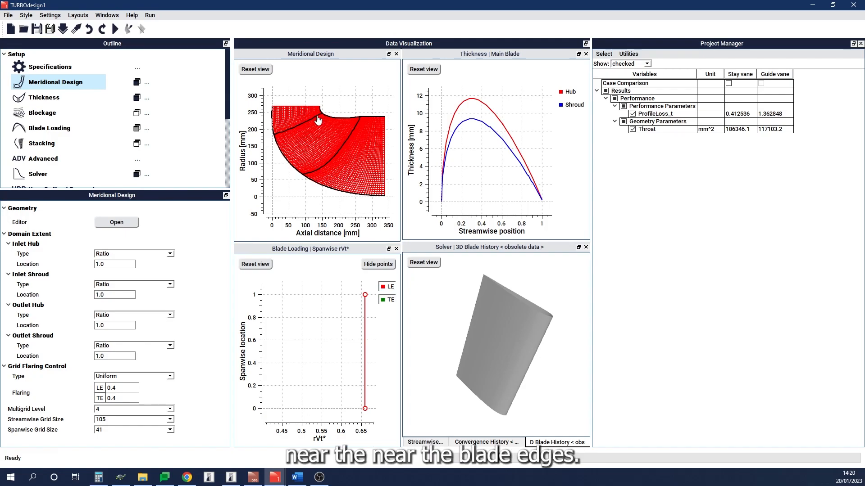
{"action": "left_click", "coordinate": [75, 98]}
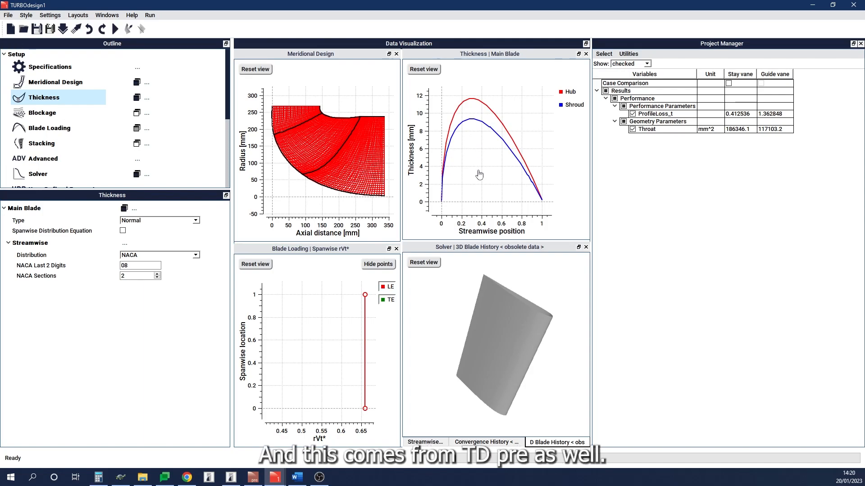
{"action": "left_click", "coordinate": [81, 112]}
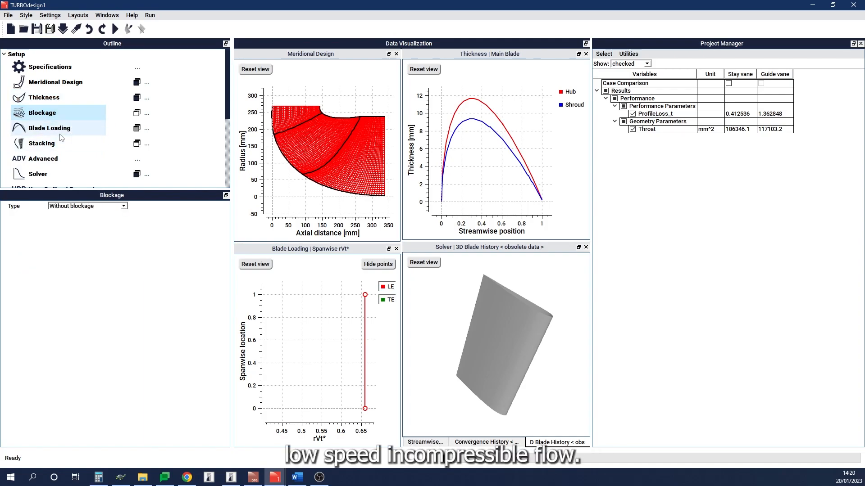
{"action": "left_click", "coordinate": [83, 132]}
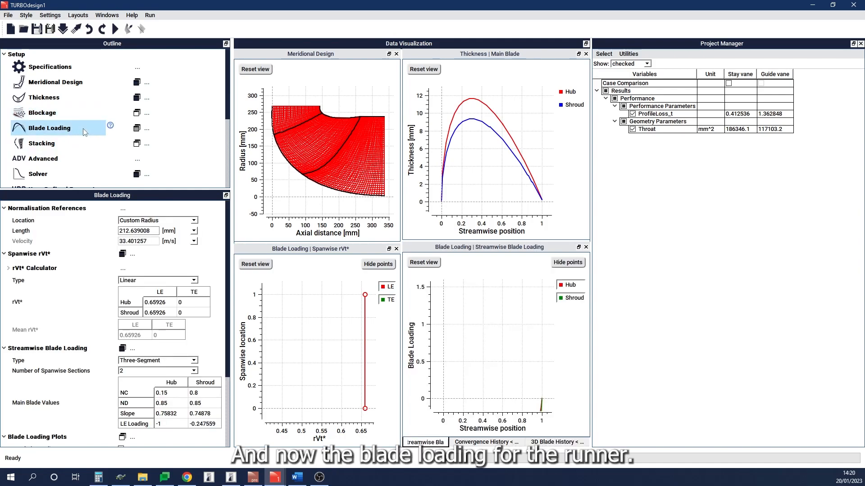
{"action": "left_click", "coordinate": [268, 265]}
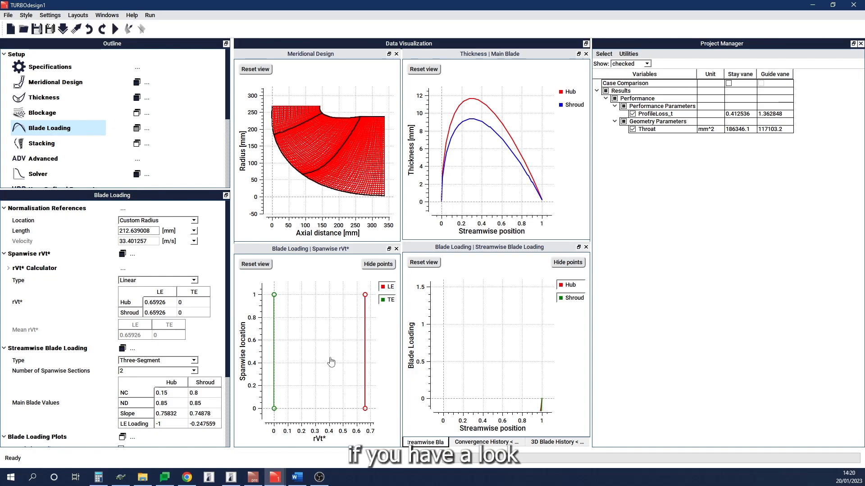
{"action": "left_click", "coordinate": [422, 265]}
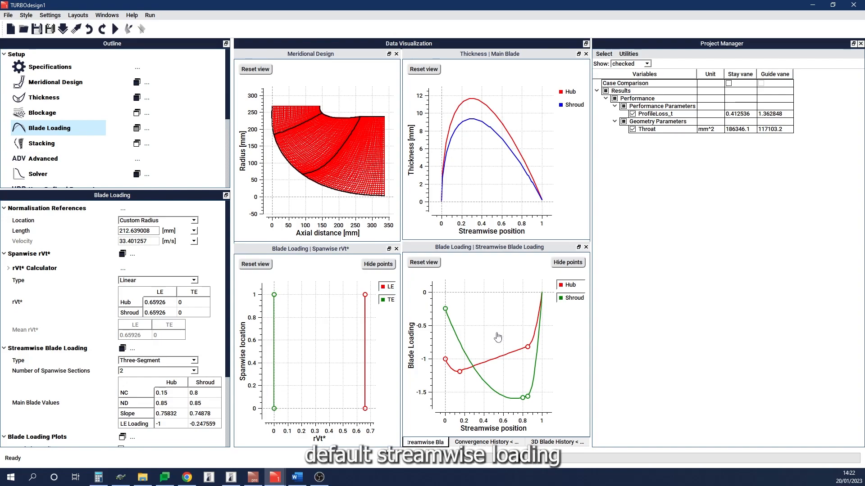
Step: Inspect the available stacking type options for the runner, keeping Zero
{"action": "left_click", "coordinate": [42, 143]}
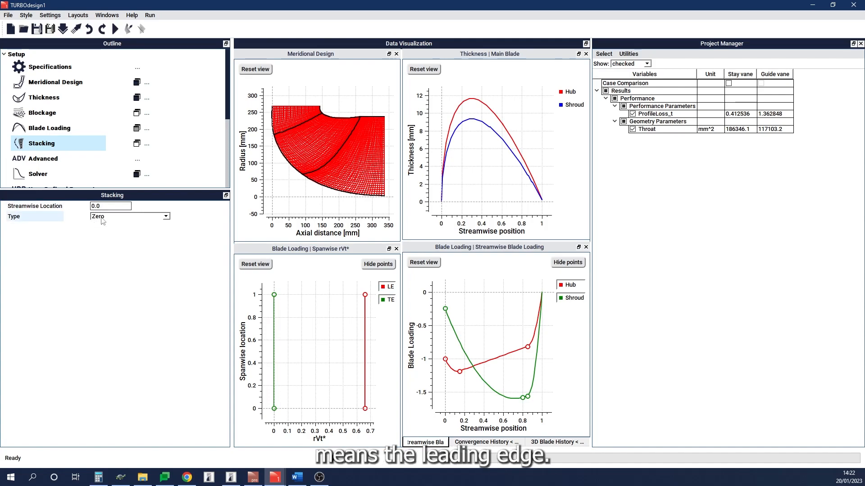
{"action": "left_click", "coordinate": [166, 217]}
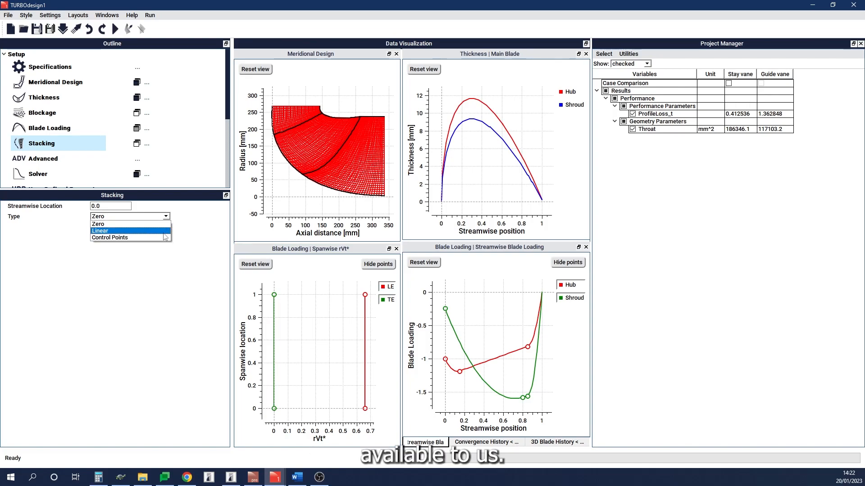
{"action": "left_click", "coordinate": [170, 218]}
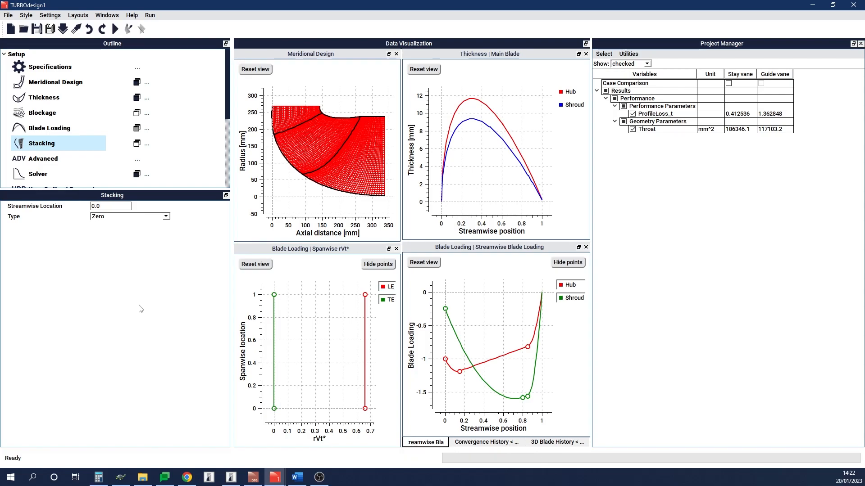
{"action": "left_click", "coordinate": [738, 351]}
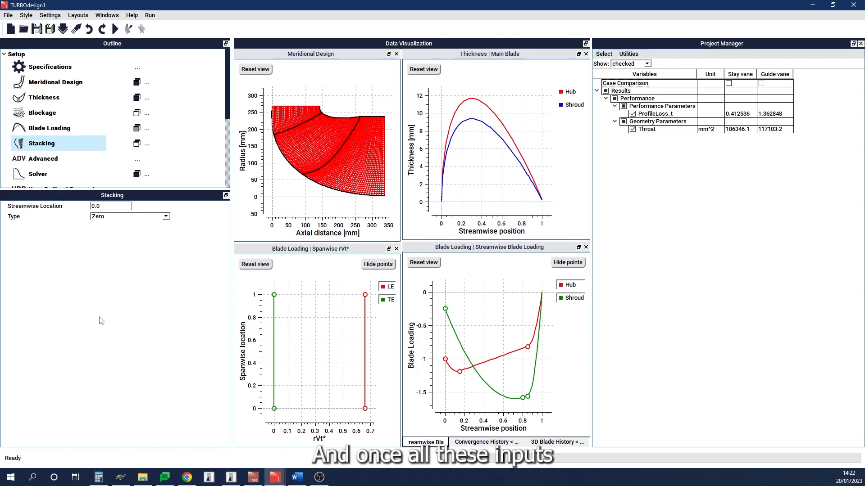
Step: Run the solver for the runner and rotate its resulting 3D blade
{"action": "left_click", "coordinate": [115, 29]}
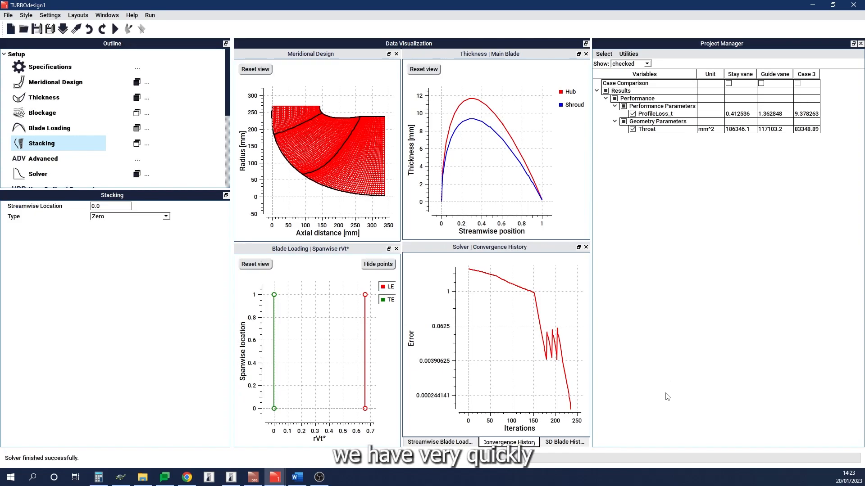
{"action": "left_click", "coordinate": [565, 443]}
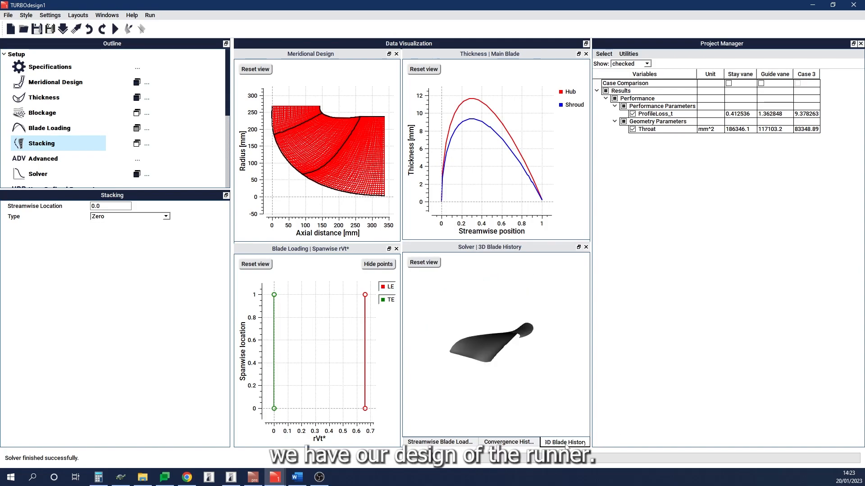
{"action": "mouse_move", "coordinate": [508, 365]}
{"action": "left_mouse_down"}
{"action": "mouse_move", "coordinate": [510, 332]}
{"action": "mouse_move", "coordinate": [526, 358]}
{"action": "mouse_move", "coordinate": [543, 360]}
{"action": "mouse_move", "coordinate": [510, 359]}
{"action": "mouse_move", "coordinate": [493, 343]}
{"action": "mouse_move", "coordinate": [491, 357]}
{"action": "mouse_move", "coordinate": [489, 337]}
{"action": "mouse_move", "coordinate": [523, 320]}
{"action": "mouse_move", "coordinate": [480, 315]}
{"action": "mouse_move", "coordinate": [473, 342]}
{"action": "mouse_move", "coordinate": [435, 332]}
{"action": "mouse_move", "coordinate": [468, 359]}
{"action": "left_mouse_up"}
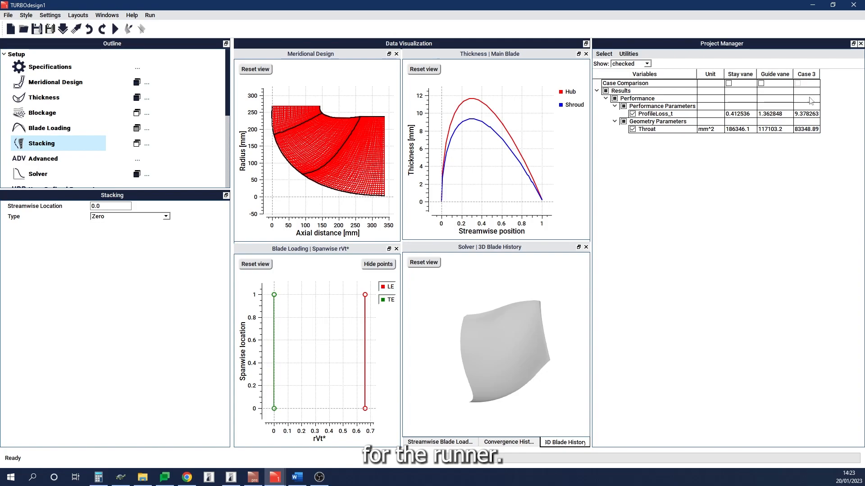
Step: Rename the new case column from Case 3 to Runner
{"action": "right_click", "coordinate": [808, 75]}
{"action": "left_click", "coordinate": [809, 80]}
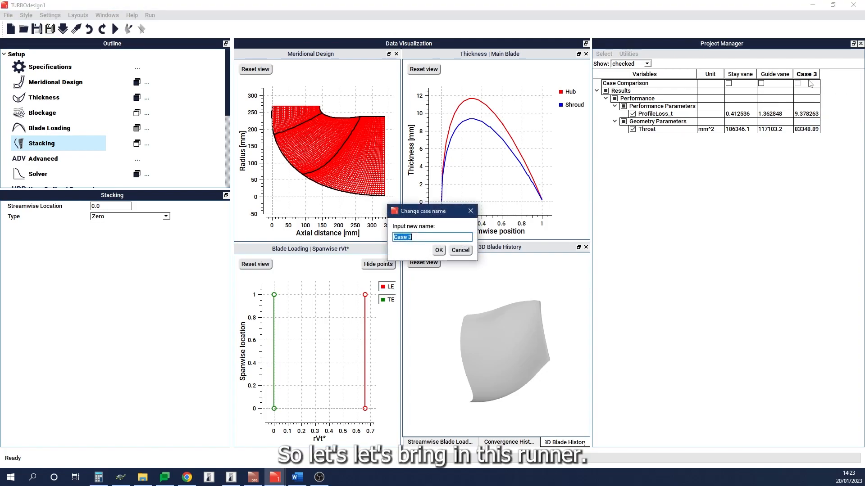
{"action": "type", "text": "Runne"}
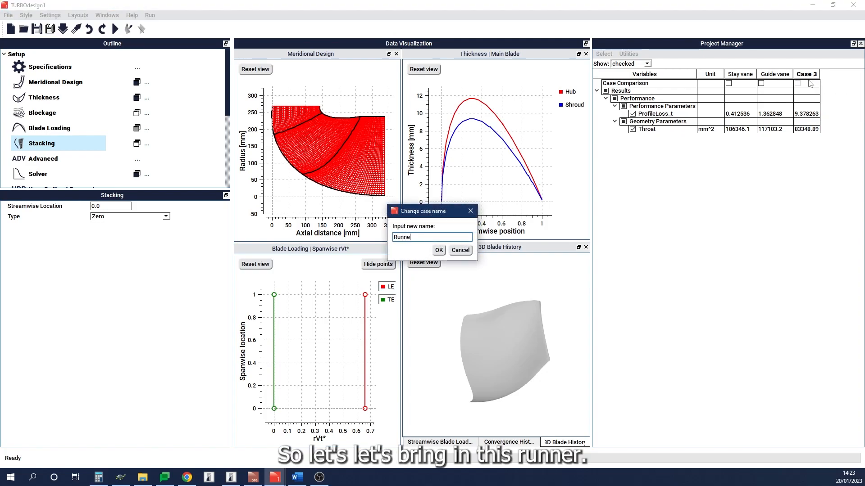
{"action": "type", "text": "r"}
{"action": "key", "text": "Return"}
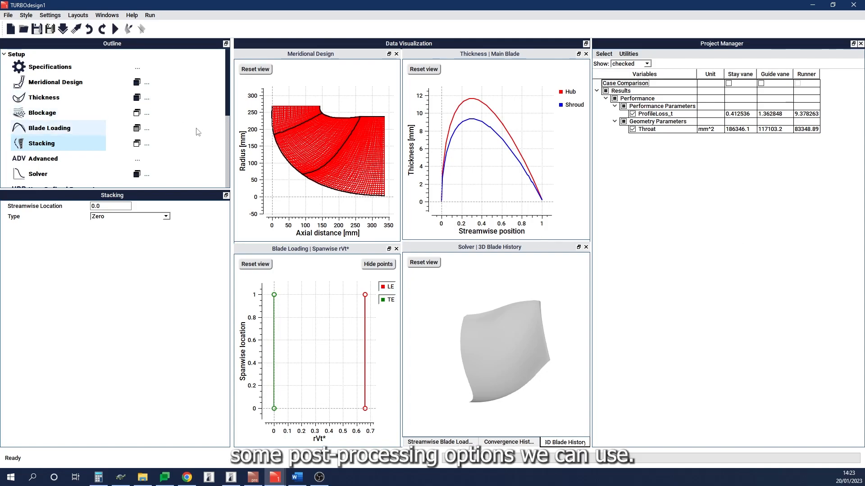
{"action": "scroll", "coordinate": [197, 132], "scroll_direction": "down", "scroll_amount": 3}
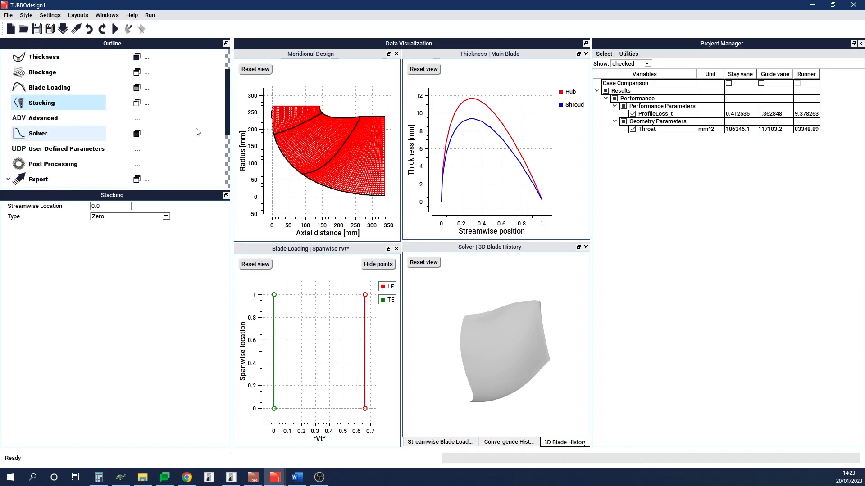
Step: Add a 3D post-processing plot of the runner geometry and rotate it
{"action": "left_click", "coordinate": [139, 125]}
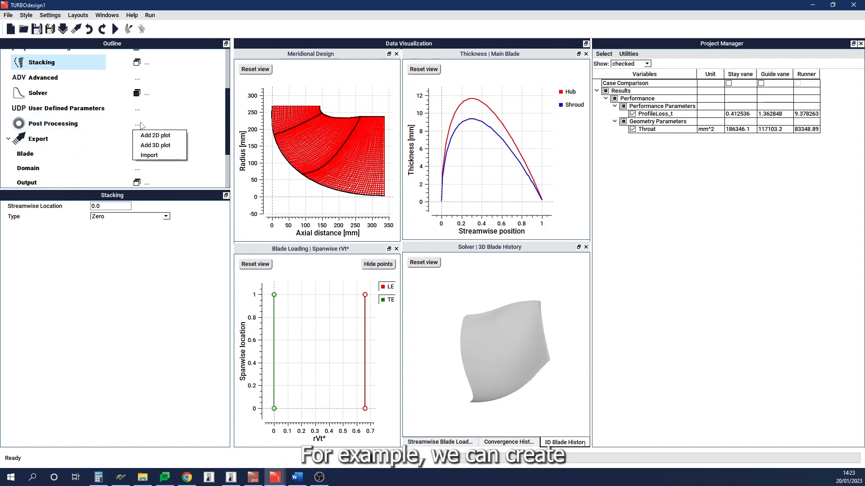
{"action": "left_click", "coordinate": [156, 145]}
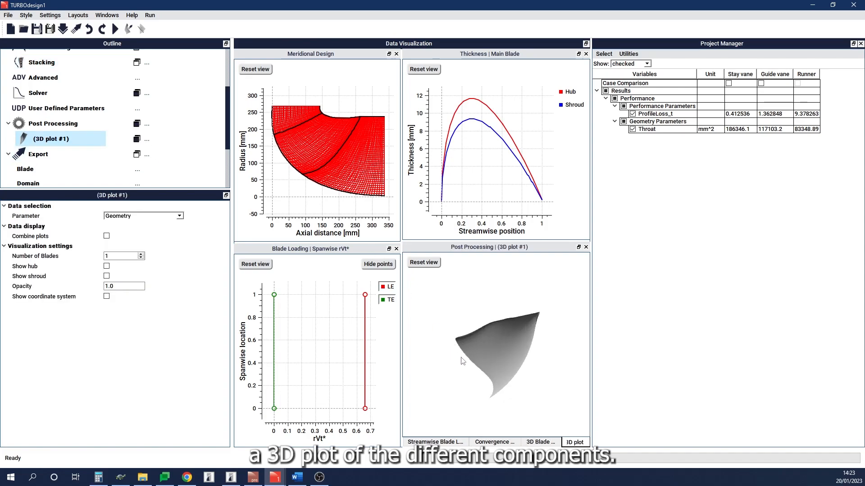
{"action": "left_click_drag", "start_coordinate": [527, 369], "coordinate": [526, 337]}
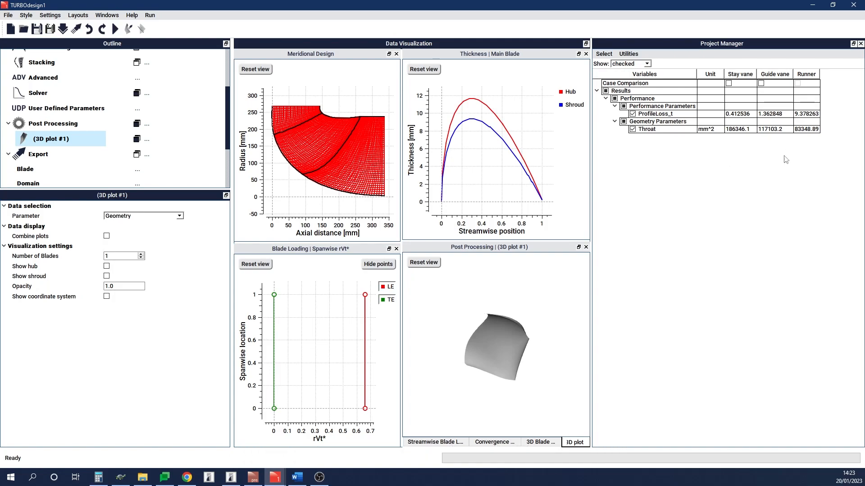
Step: Include the stay vane and guide vane cases in the case comparison so they appear beside the current case in the 3D plot
{"action": "left_click", "coordinate": [761, 83]}
{"action": "left_click", "coordinate": [728, 84]}
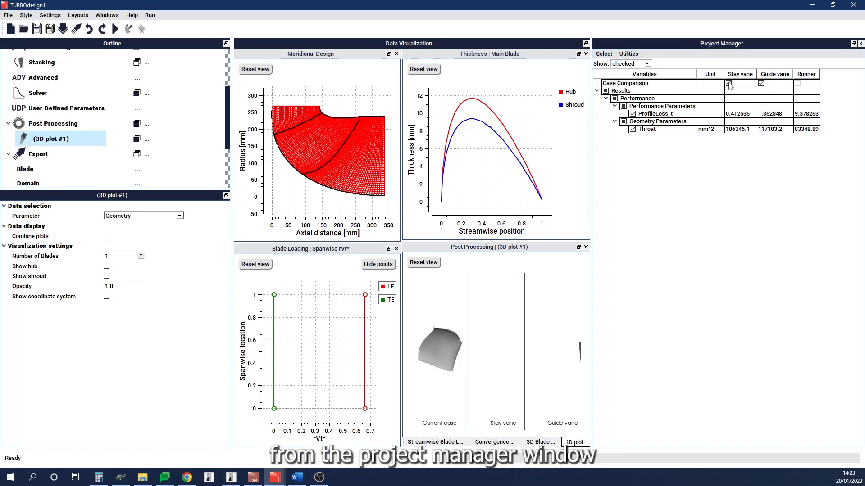
{"action": "left_click", "coordinate": [435, 264]}
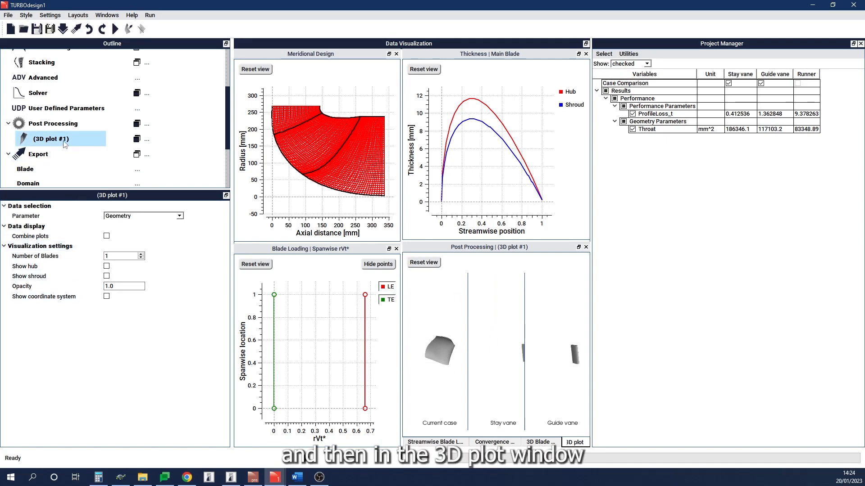
Step: Set the 3D plot's number of blades to 19 and rotate the view
{"action": "double_click", "coordinate": [116, 256]}
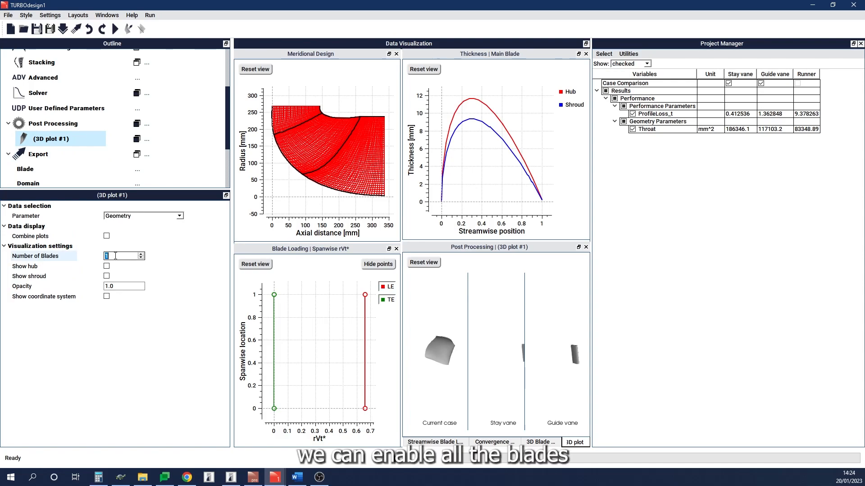
{"action": "type", "text": "19"}
{"action": "key", "text": "Return"}
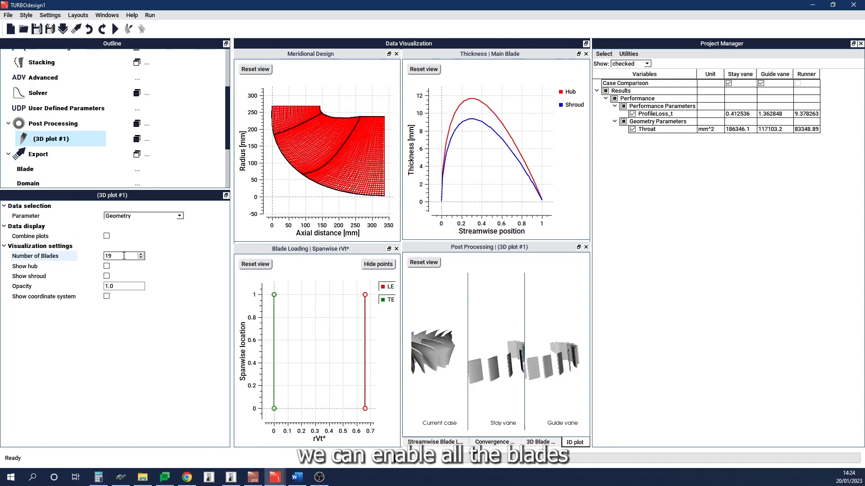
{"action": "left_click_drag", "start_coordinate": [457, 326], "coordinate": [465, 369]}
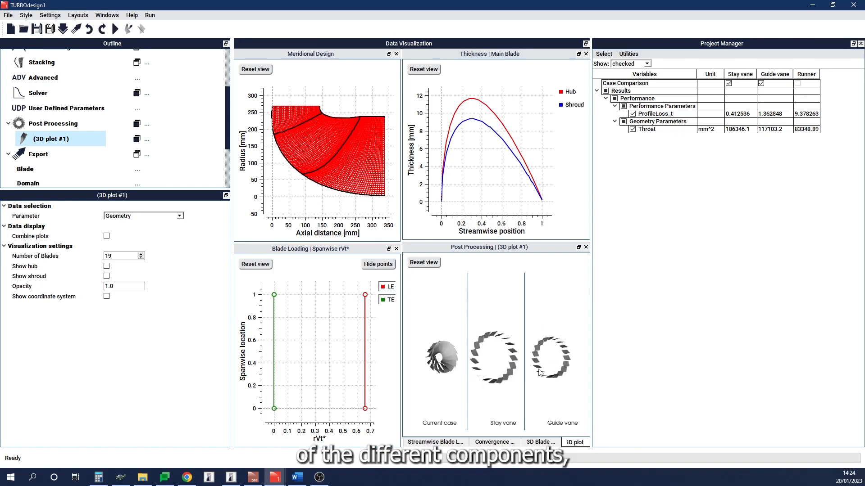
Step: Combine the compared cases into one overlaid 3D plot and rotate and zoom the assembly
{"action": "left_click", "coordinate": [107, 236]}
{"action": "left_click_drag", "start_coordinate": [521, 373], "coordinate": [516, 370]}
{"action": "middle_click_drag", "start_coordinate": [483, 358], "coordinate": [504, 338]}
{"action": "scroll", "coordinate": [503, 338], "scroll_direction": "up", "scroll_amount": 2}
{"action": "left_click_drag", "start_coordinate": [503, 337], "coordinate": [446, 308]}
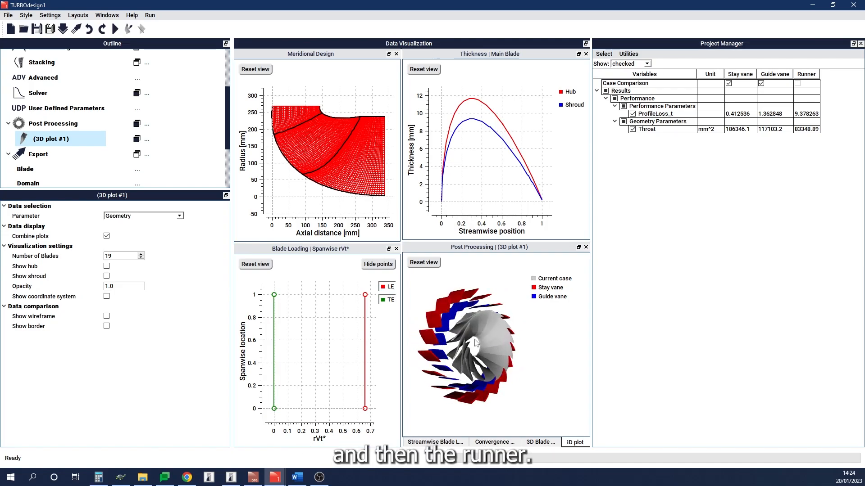
{"action": "left_click_drag", "start_coordinate": [480, 336], "coordinate": [480, 351]}
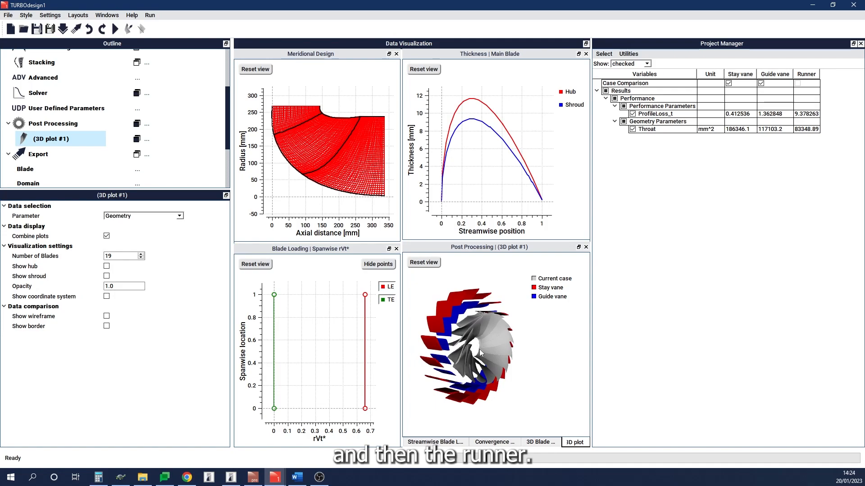
{"action": "left_click_drag", "start_coordinate": [539, 425], "coordinate": [526, 425]}
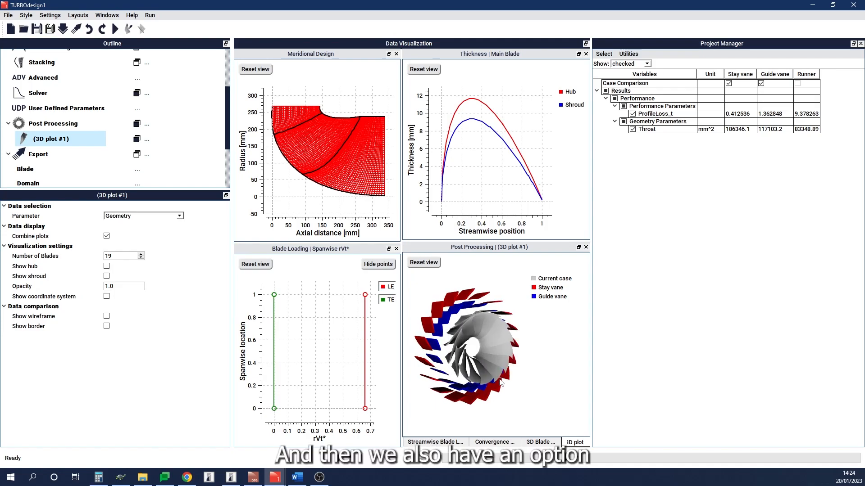
Step: Add a 2D post-processing plot and dock it in the blade loading view area
{"action": "left_click", "coordinate": [147, 125]}
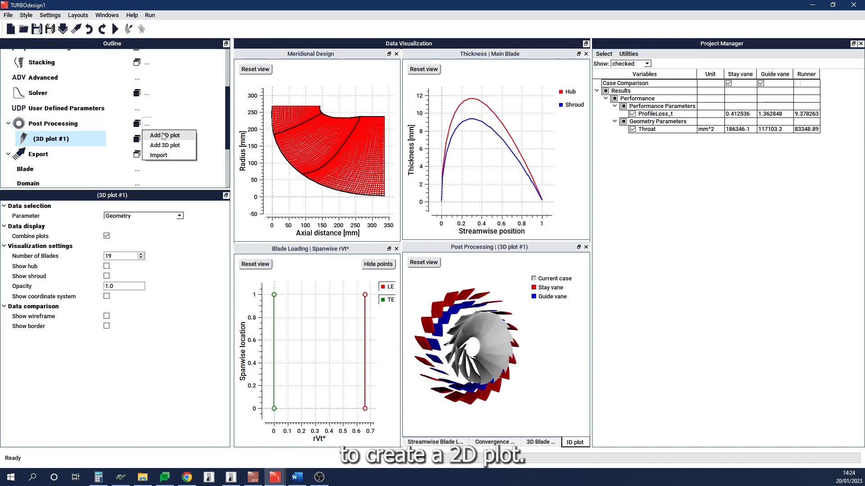
{"action": "left_click", "coordinate": [163, 136]}
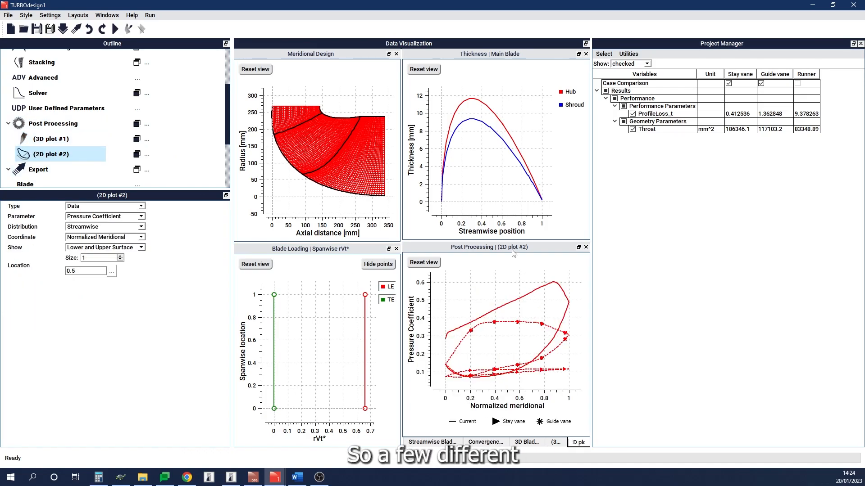
{"action": "left_click_drag", "start_coordinate": [512, 253], "coordinate": [315, 333]}
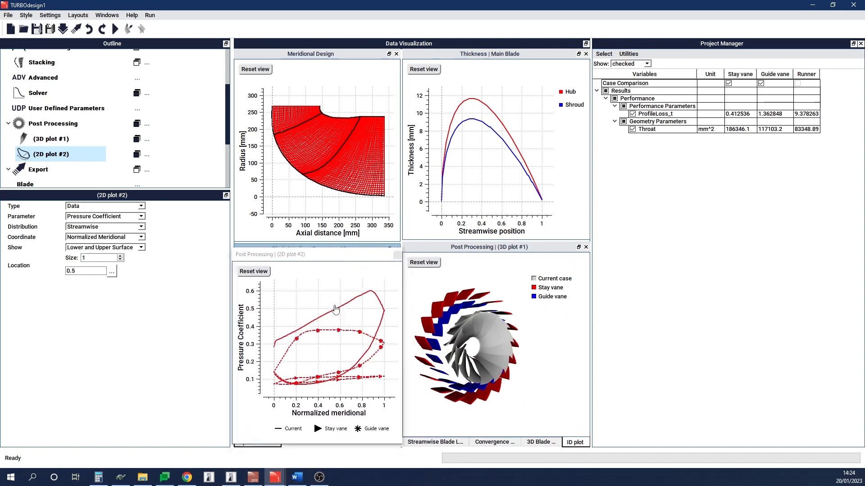
Step: Set the 2D plot parameter to Static Pressure and show it at three locations: 0.0, 0.5 and 1.0
{"action": "left_click", "coordinate": [141, 217]}
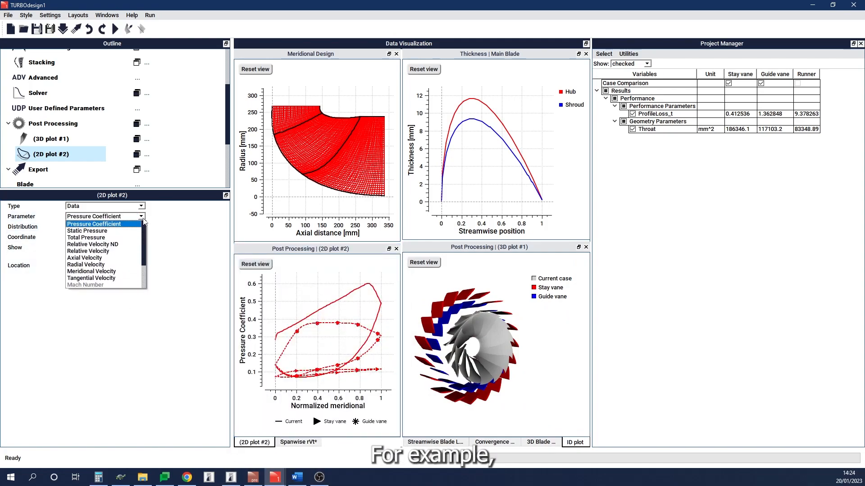
{"action": "left_click", "coordinate": [119, 231]}
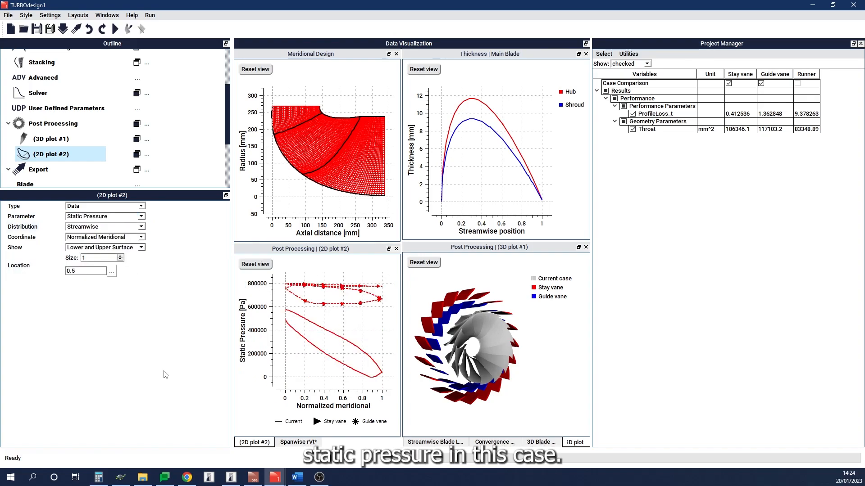
{"action": "double_click", "coordinate": [120, 256]}
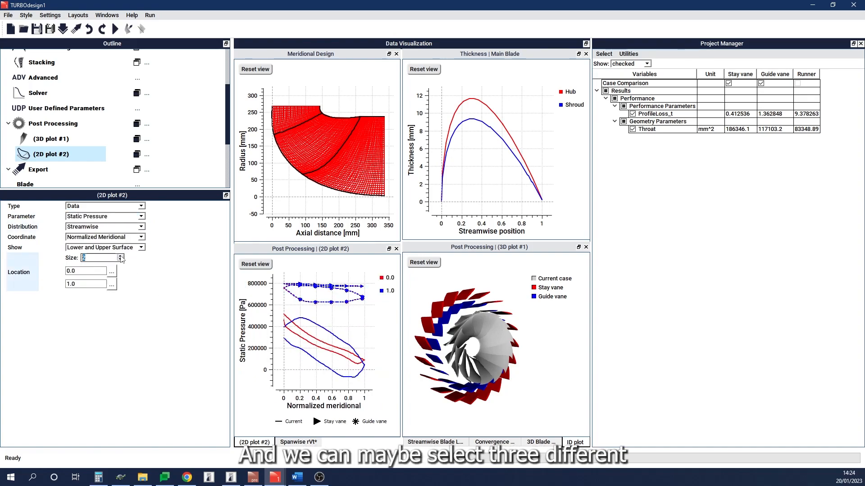
{"action": "left_click", "coordinate": [133, 276]}
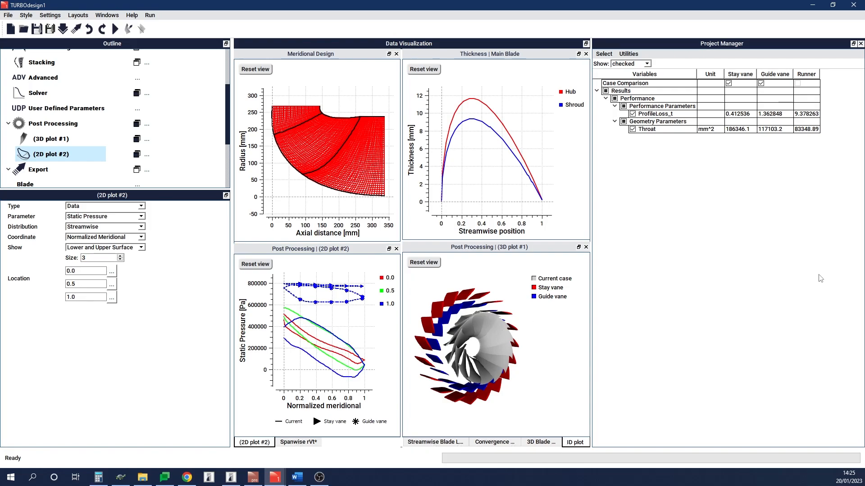
Step: Open the Project Manager's 2D plot and plot ProfileLoss_t across the cases
{"action": "left_click", "coordinate": [808, 288]}
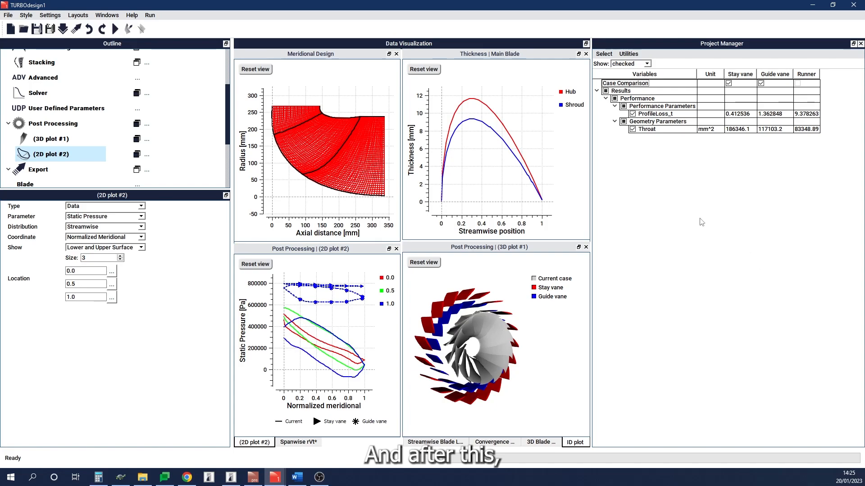
{"action": "left_click", "coordinate": [629, 54]}
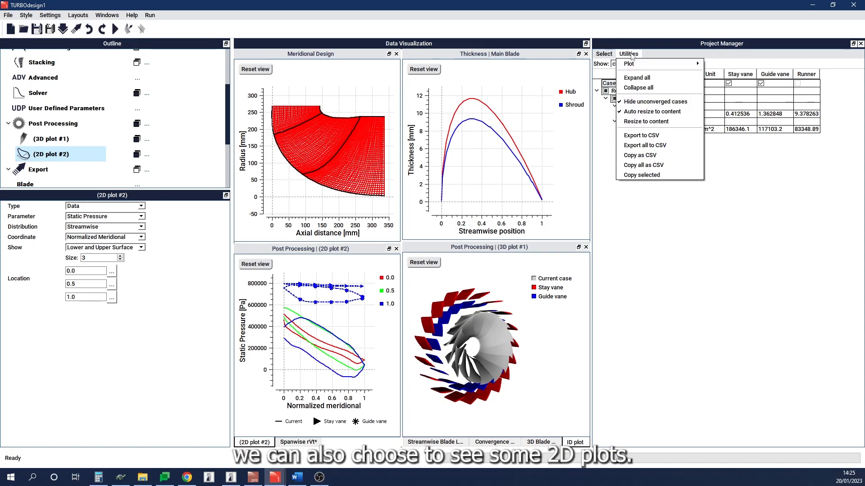
{"action": "mouse_move", "coordinate": [640, 64]}
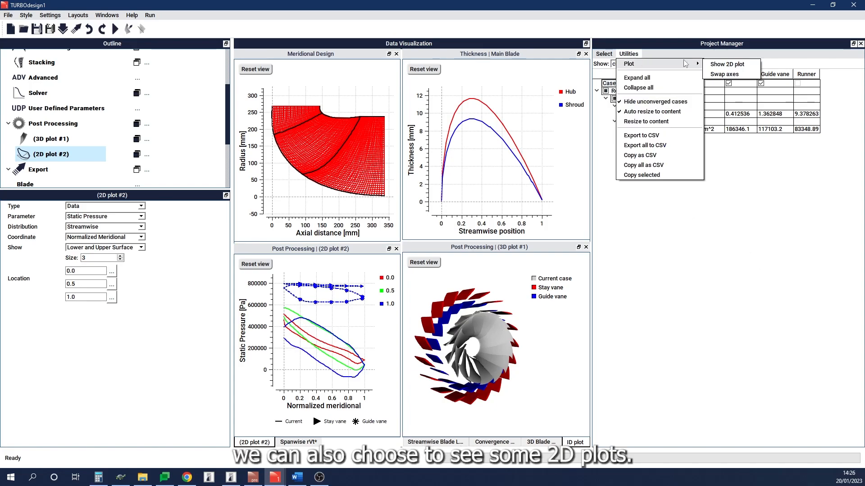
{"action": "left_click", "coordinate": [722, 65]}
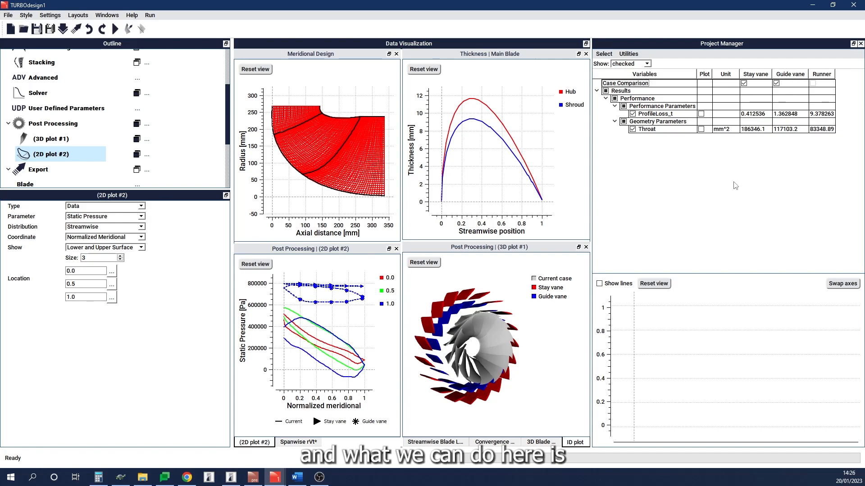
{"action": "left_click", "coordinate": [700, 114]}
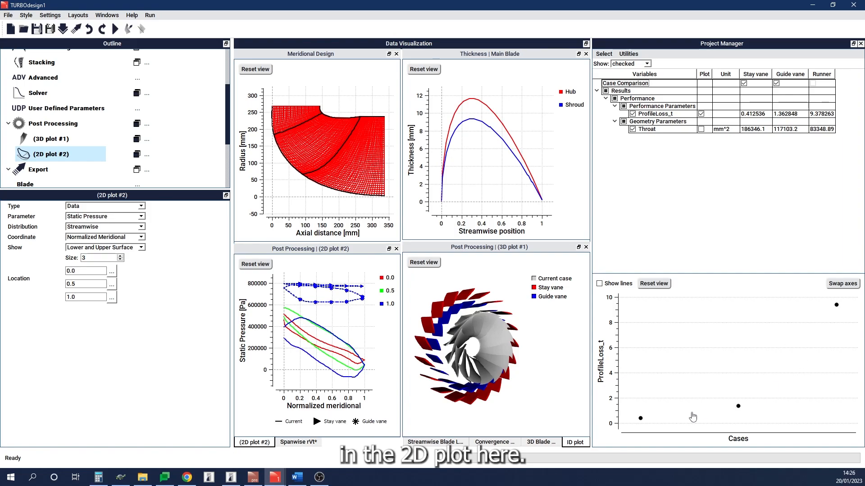
Step: Examine each case's ProfileLoss_t point in the comparison plot and browse the outline's export items
{"action": "mouse_move", "coordinate": [640, 422]}
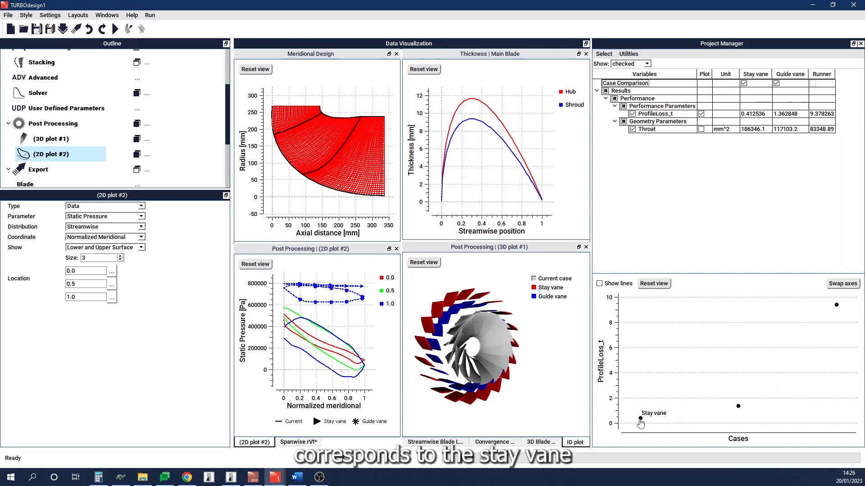
{"action": "mouse_move", "coordinate": [836, 308]}
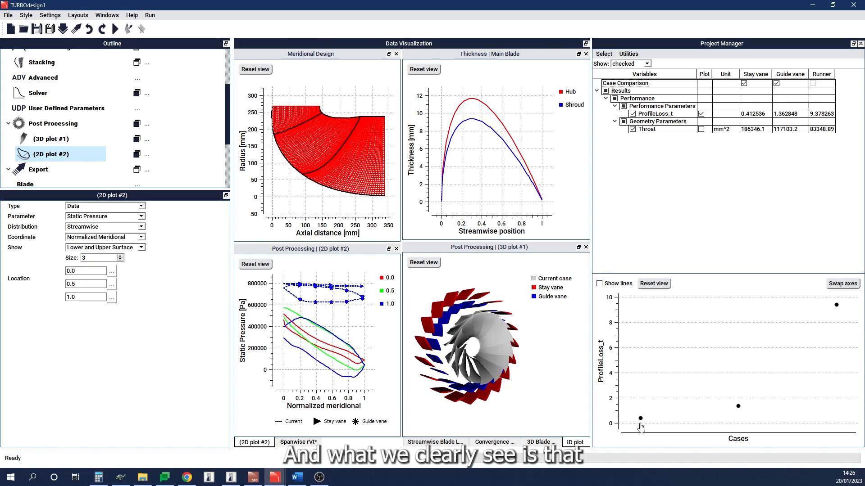
{"action": "mouse_move", "coordinate": [739, 412]}
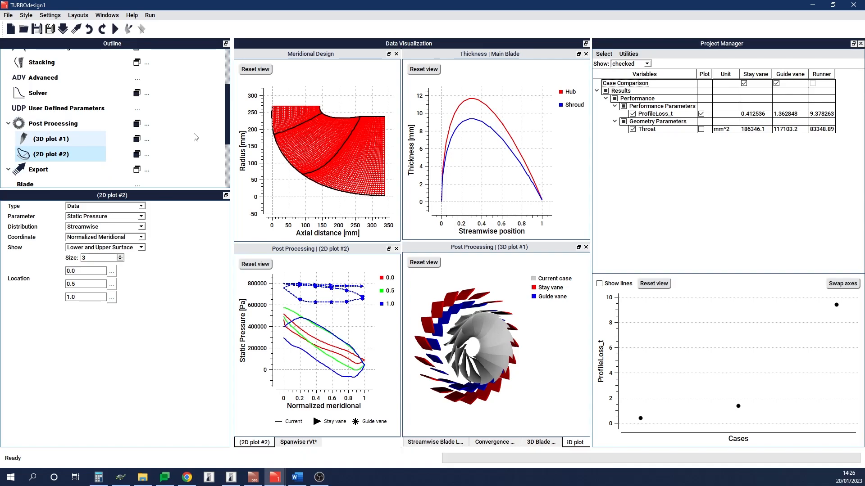
{"action": "scroll", "coordinate": [195, 136], "scroll_direction": "down", "scroll_amount": 2}
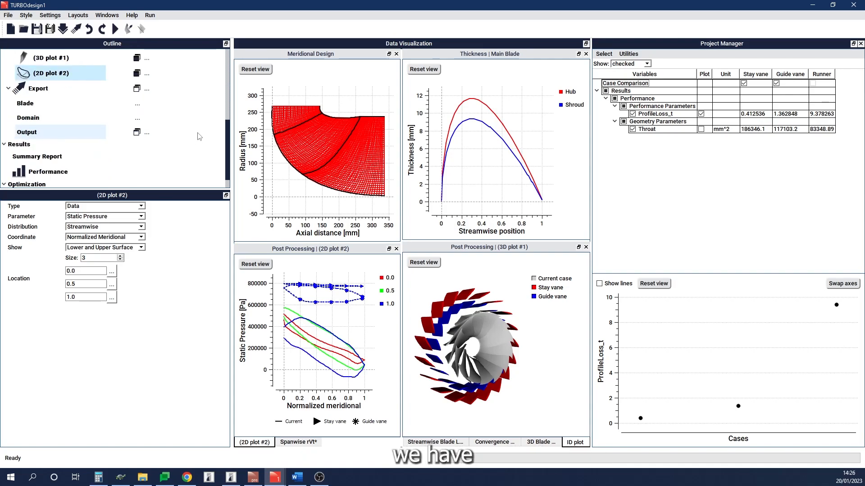
{"action": "scroll", "coordinate": [199, 136], "scroll_direction": "down", "scroll_amount": 1}
{"action": "scroll", "coordinate": [197, 138], "scroll_direction": "up", "scroll_amount": 2}
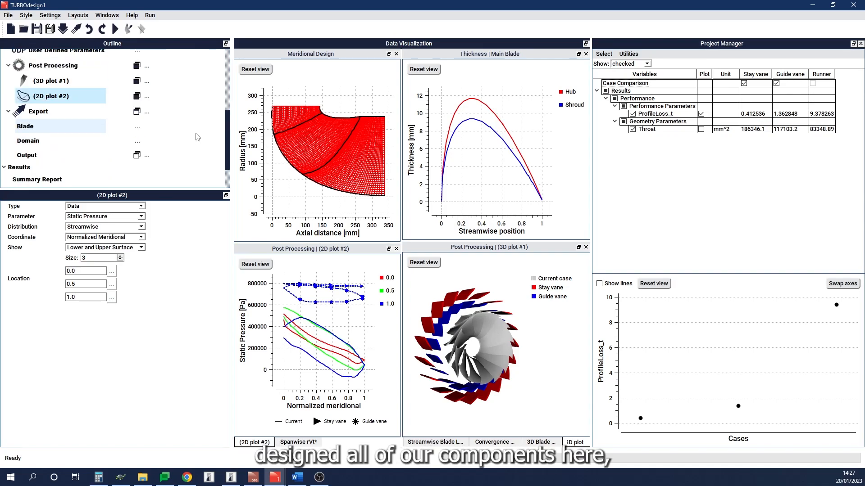
Step: Inspect the leading and trailing edge type options for blade export, keeping Tangential cut off
{"action": "left_click", "coordinate": [71, 129]}
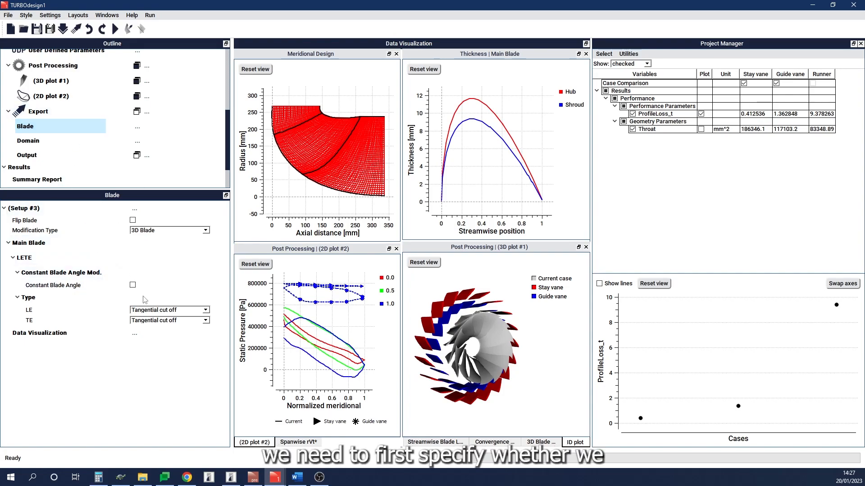
{"action": "left_click", "coordinate": [205, 310]}
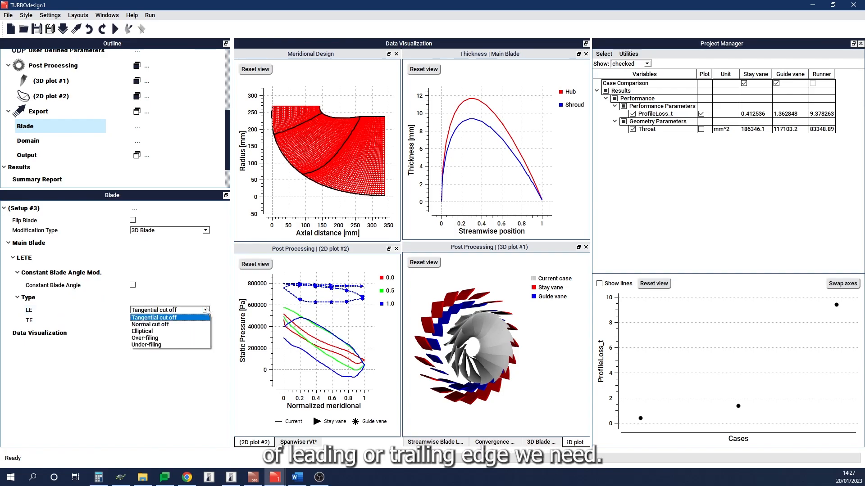
{"action": "left_click", "coordinate": [205, 310]}
{"action": "left_click", "coordinate": [205, 310]}
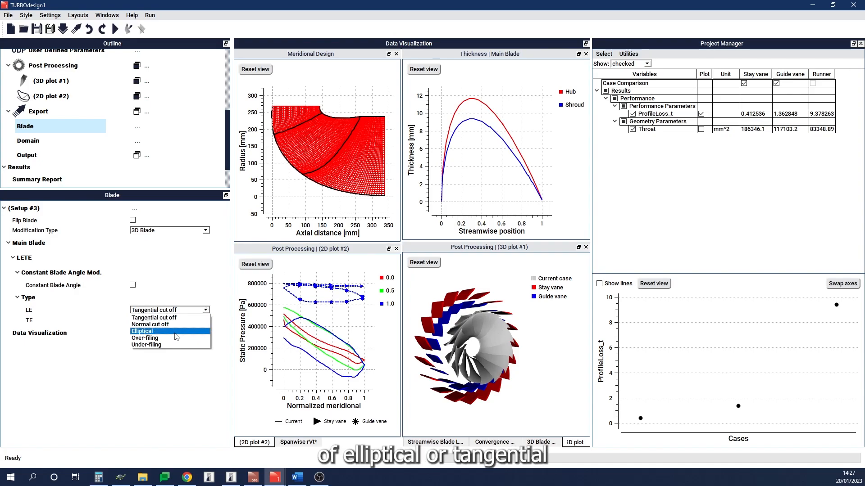
{"action": "left_click", "coordinate": [204, 317]}
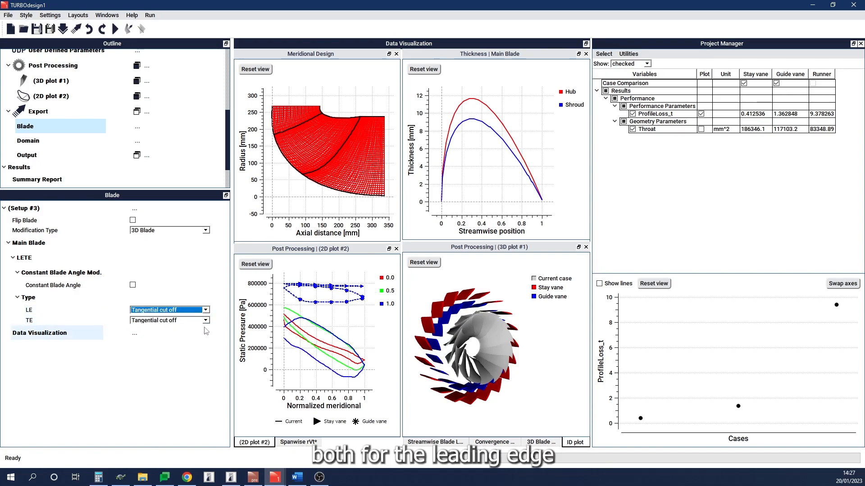
{"action": "left_click", "coordinate": [220, 323]}
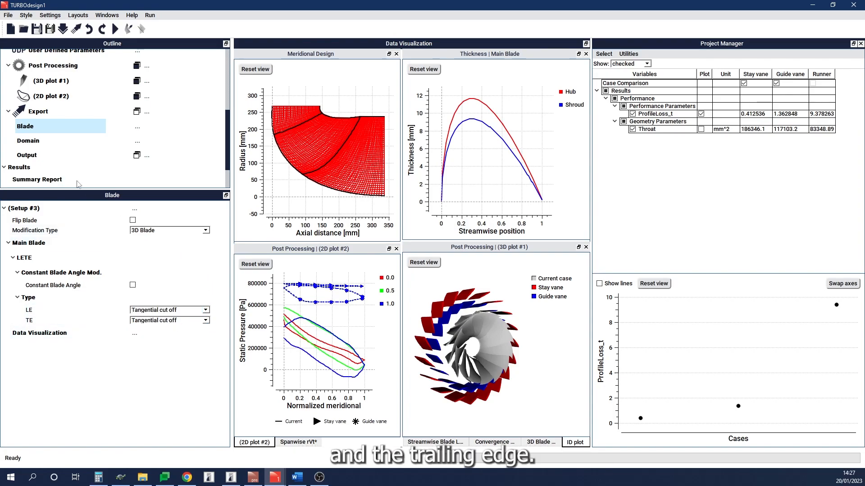
Step: Set the export domain type to CFD single passage
{"action": "left_click", "coordinate": [67, 145]}
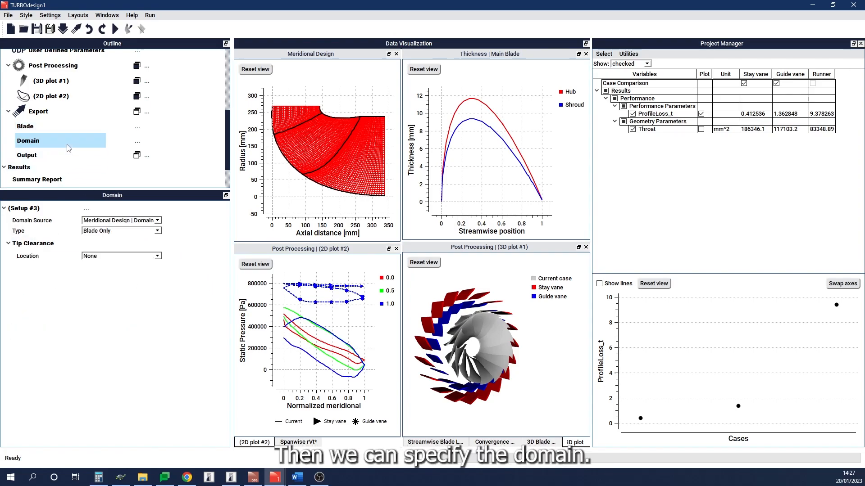
{"action": "left_click", "coordinate": [158, 231]}
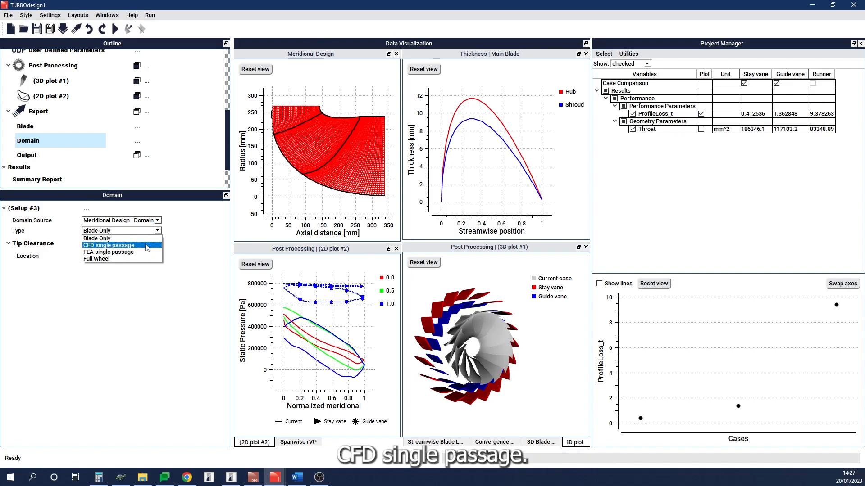
{"action": "left_click", "coordinate": [145, 246]}
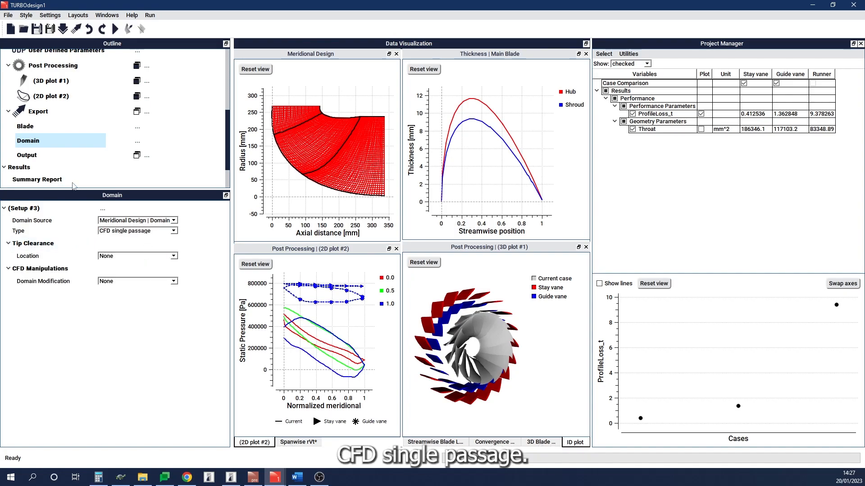
Step: Set the export output format to TurboGrid
{"action": "left_click", "coordinate": [62, 153]}
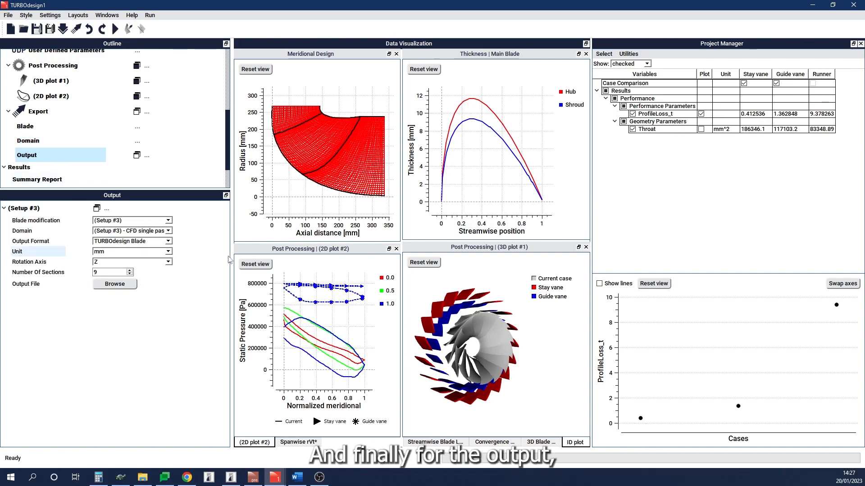
{"action": "left_click", "coordinate": [168, 242]}
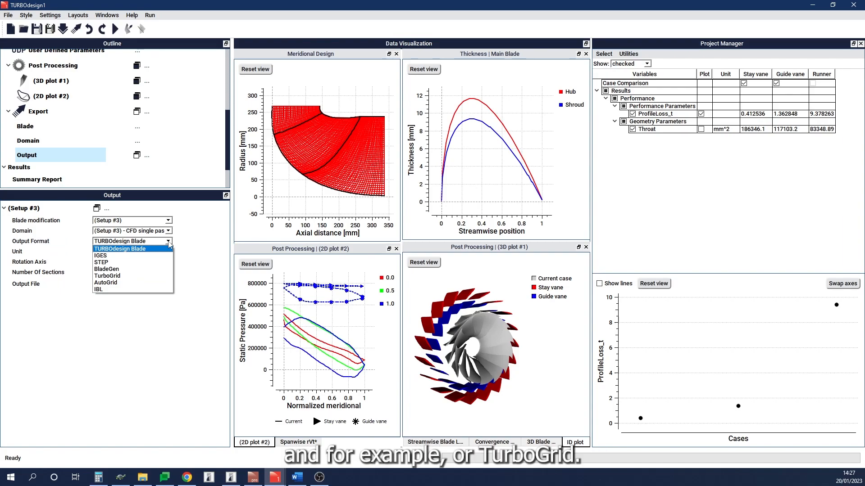
{"action": "left_click", "coordinate": [159, 276]}
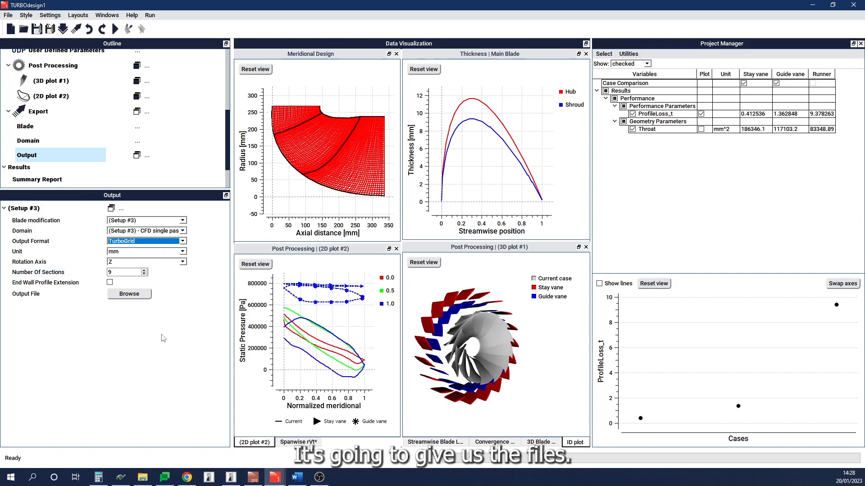